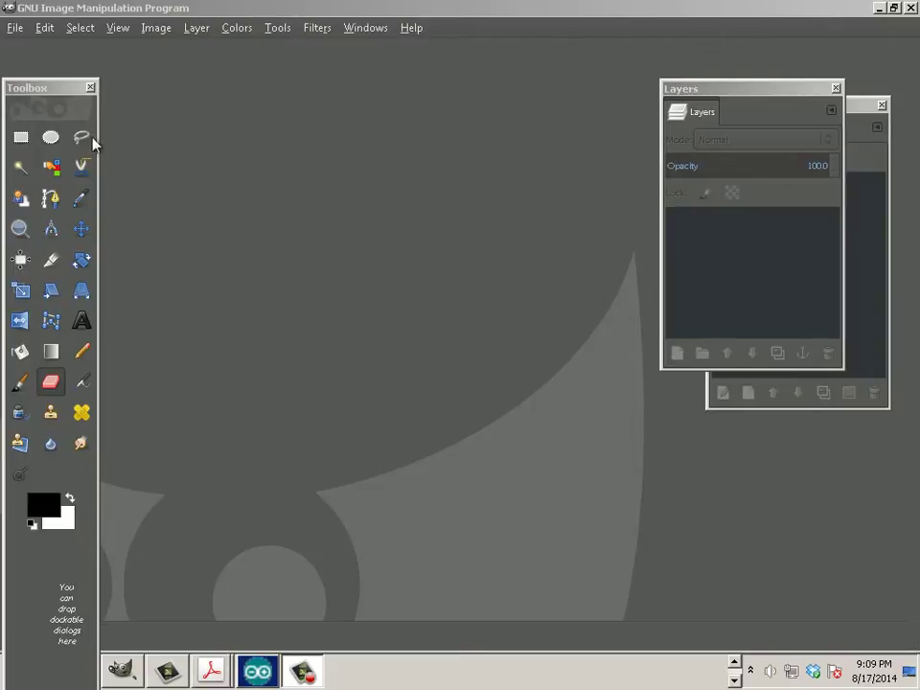
- Open Frankenstein's_monster_(Boris_Karloff).jpg from the Desktop via File > Open
left_click(15, 28)
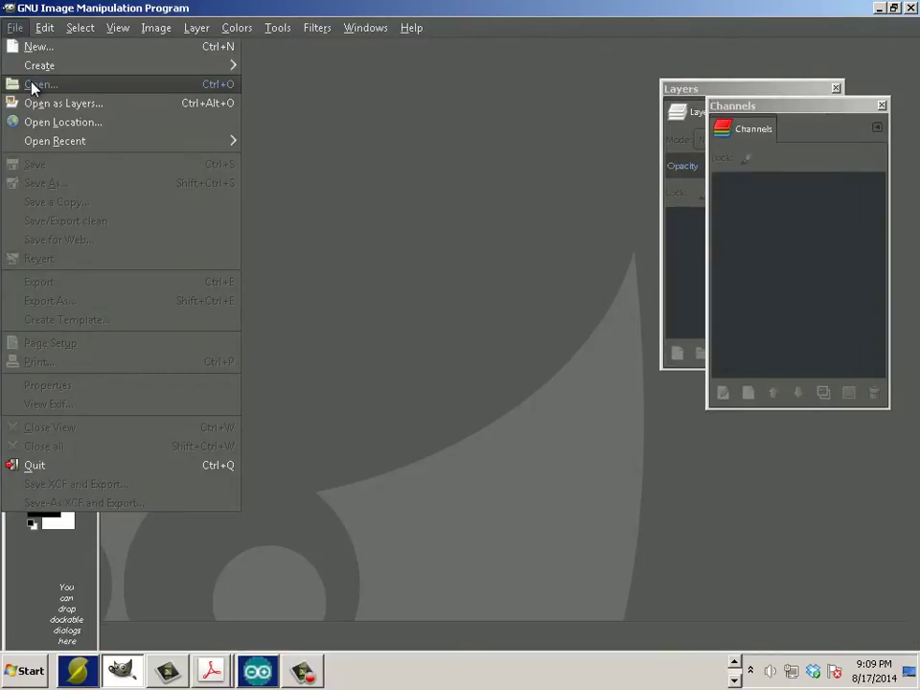
left_click(31, 85)
double_click(220, 235)
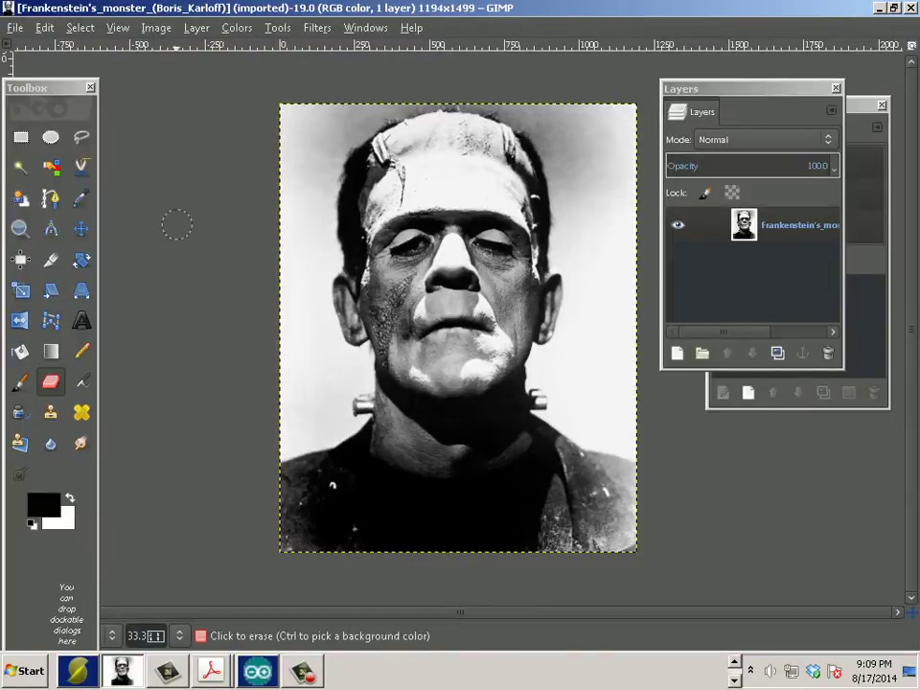
- Add an alpha channel and Fuzzy Select the white and grey background around the head
left_click(23, 173)
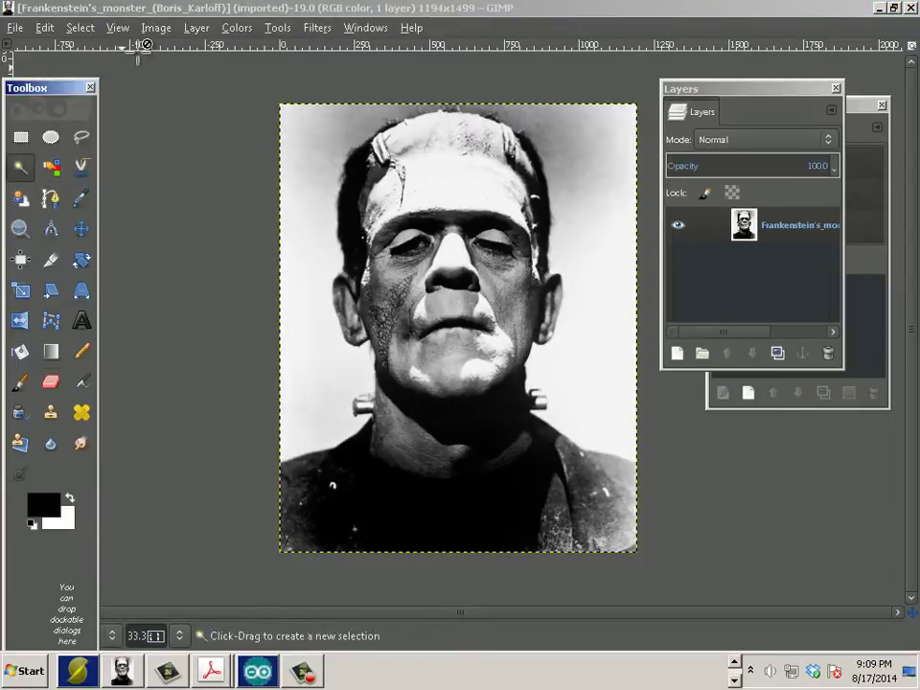
left_click(184, 30)
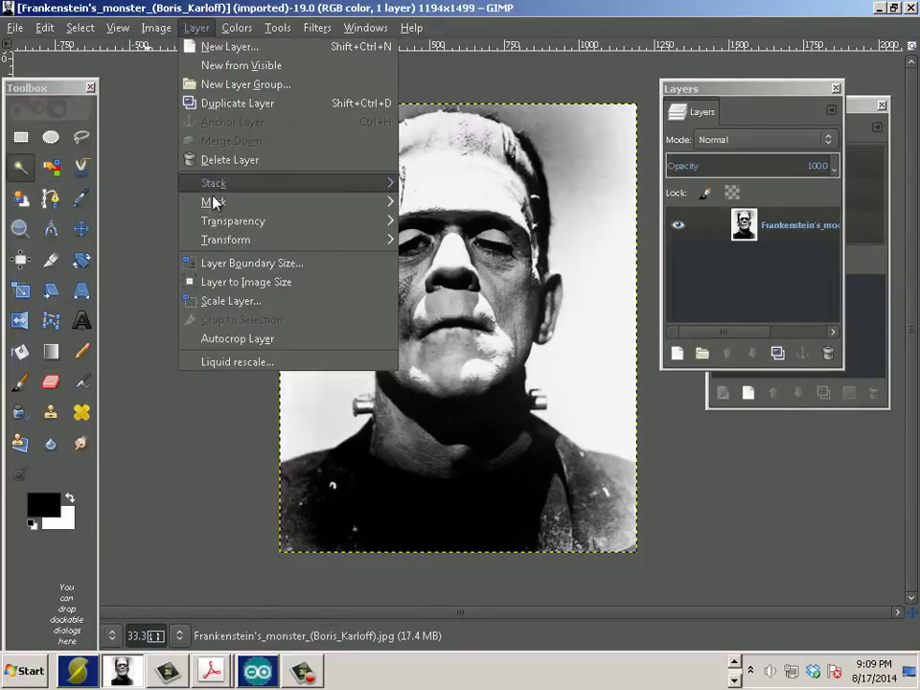
mouse_move(233, 221)
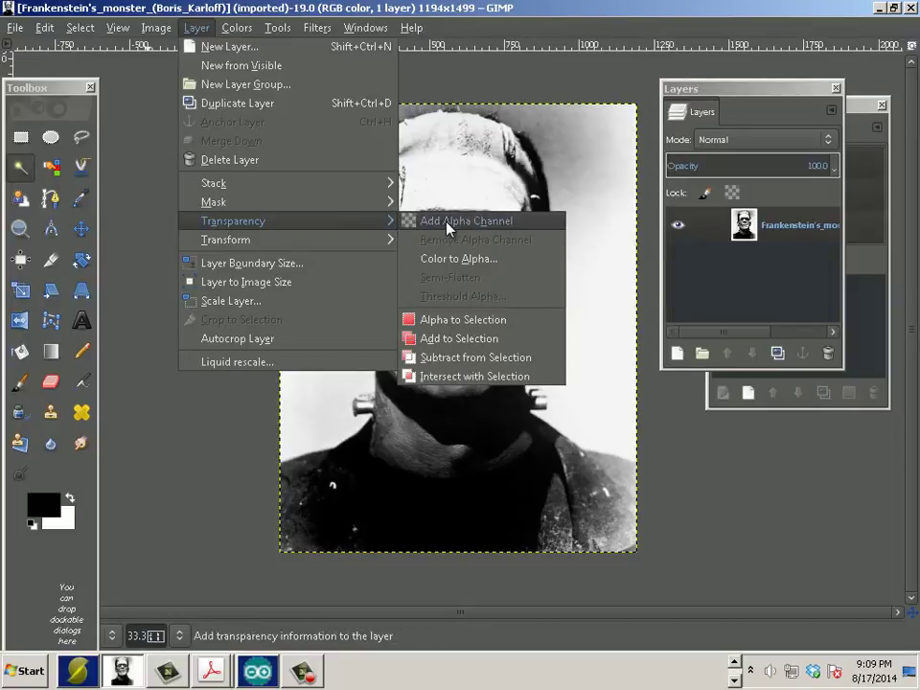
left_click(448, 224)
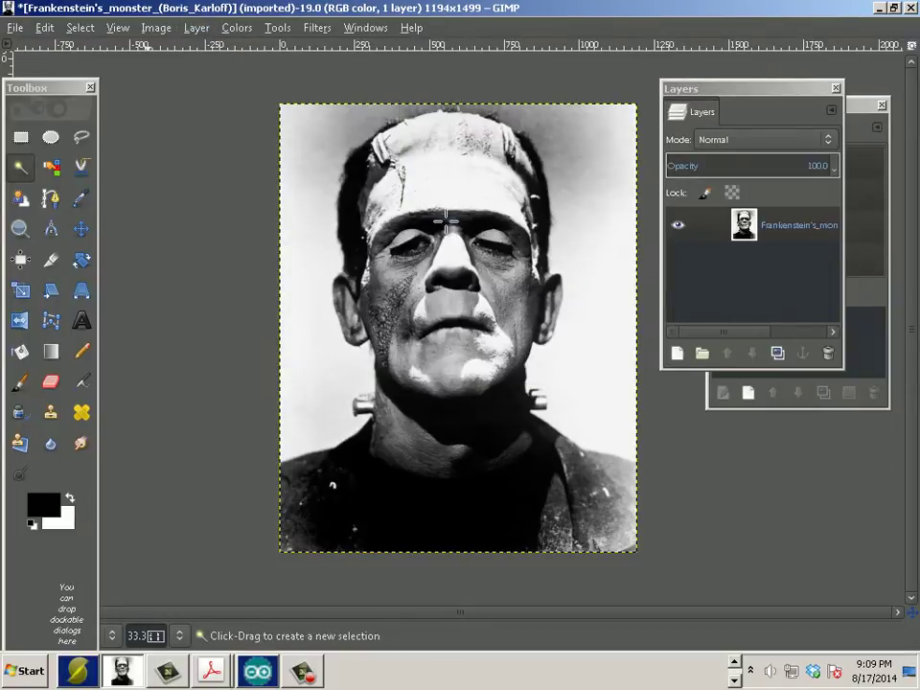
left_click(302, 230)
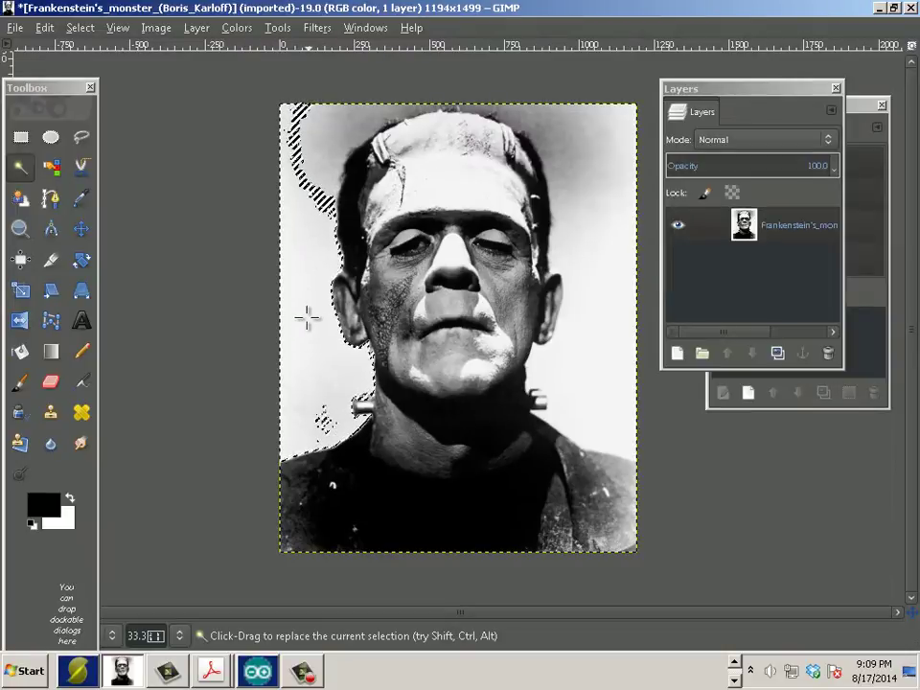
left_click(342, 124, "shift")
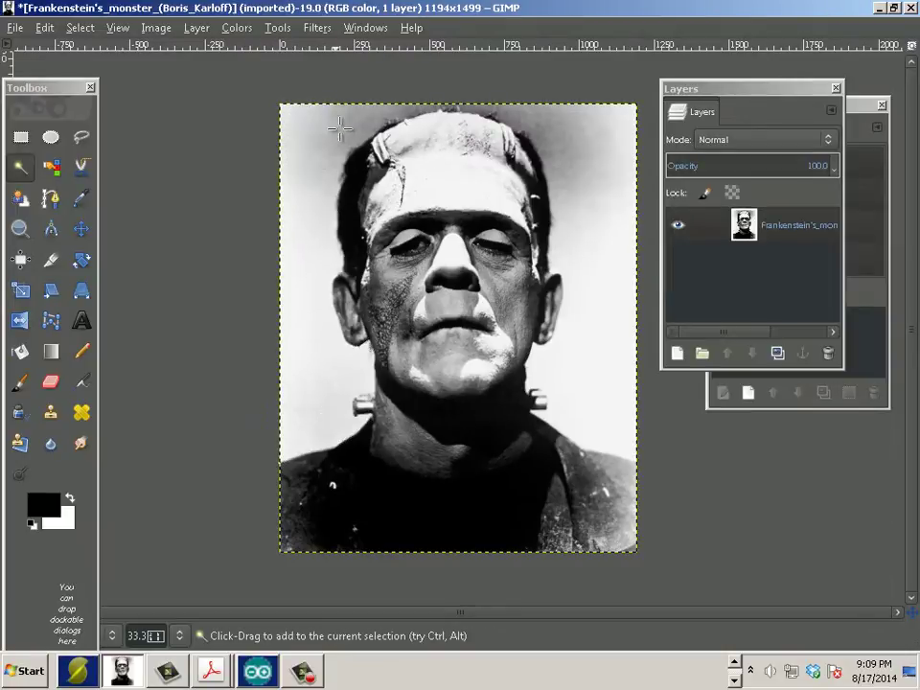
left_click(303, 134, "shift")
left_click(589, 206, "shift")
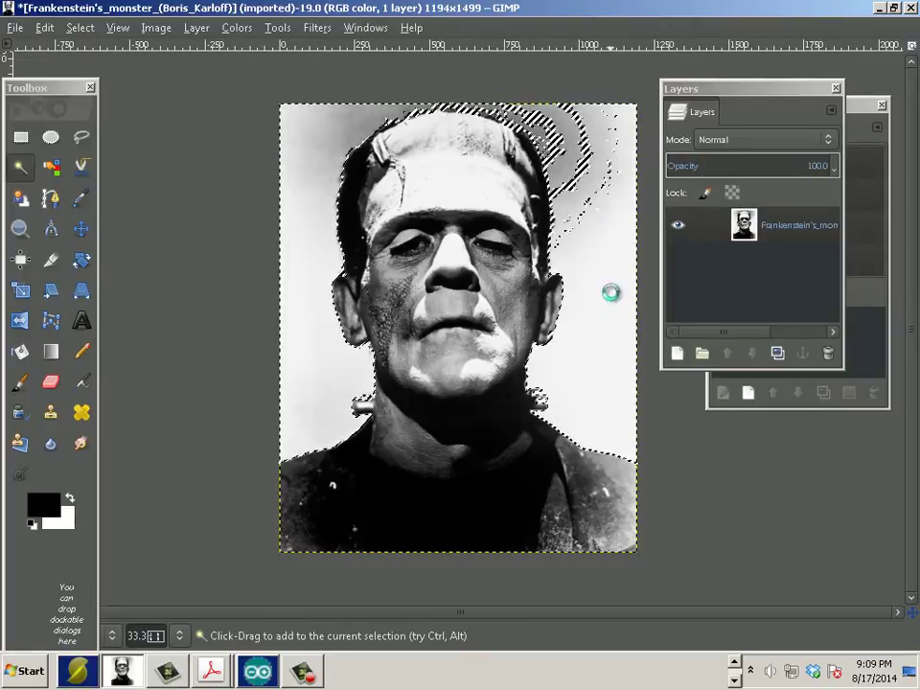
left_click(555, 146, "shift")
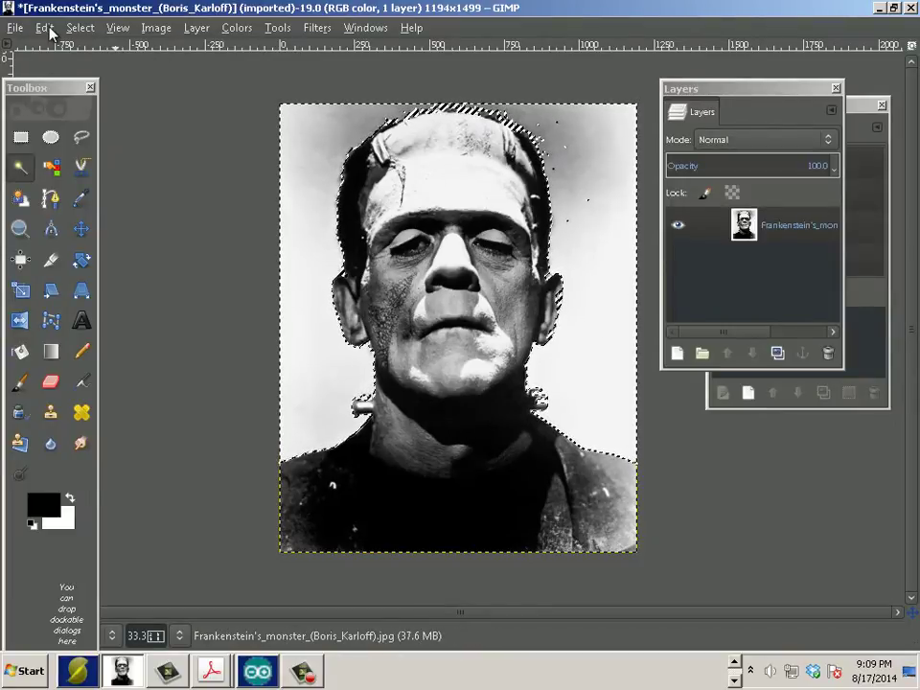
- Clear the selected background to transparency, then select none
left_click(50, 33)
left_click(99, 259)
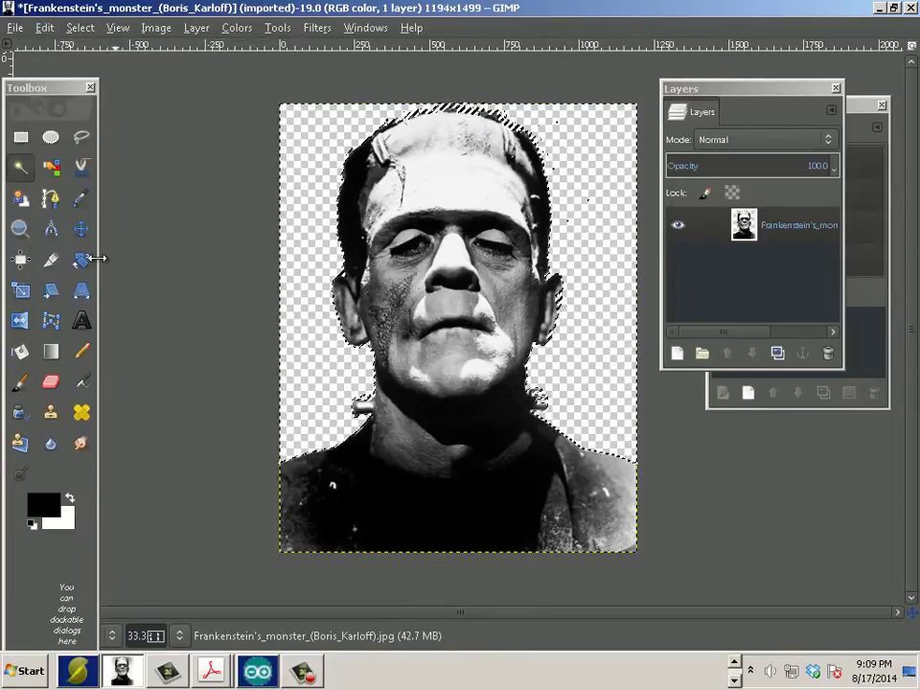
left_click(81, 31)
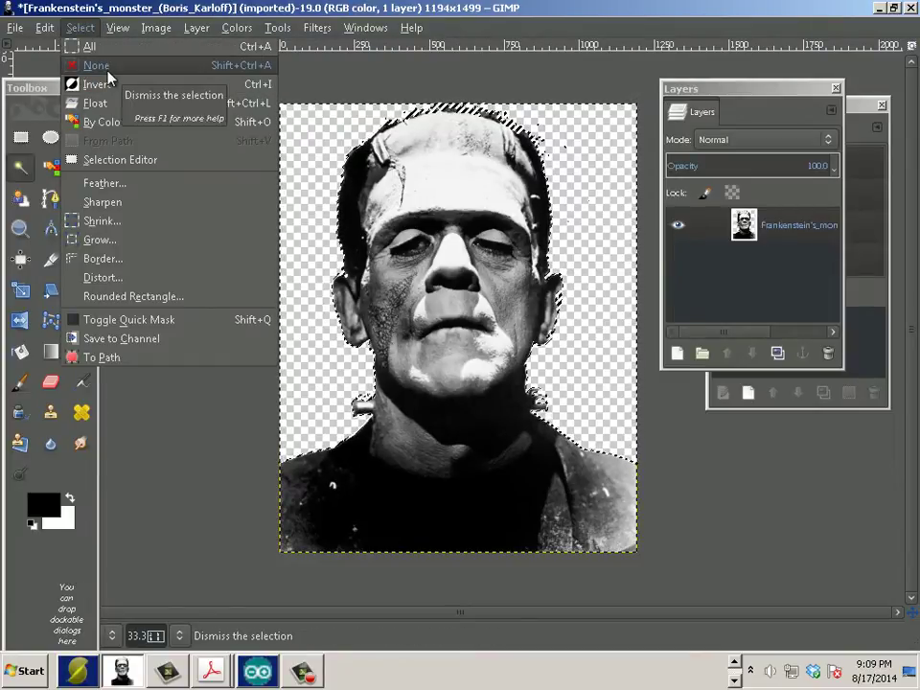
left_click(108, 69)
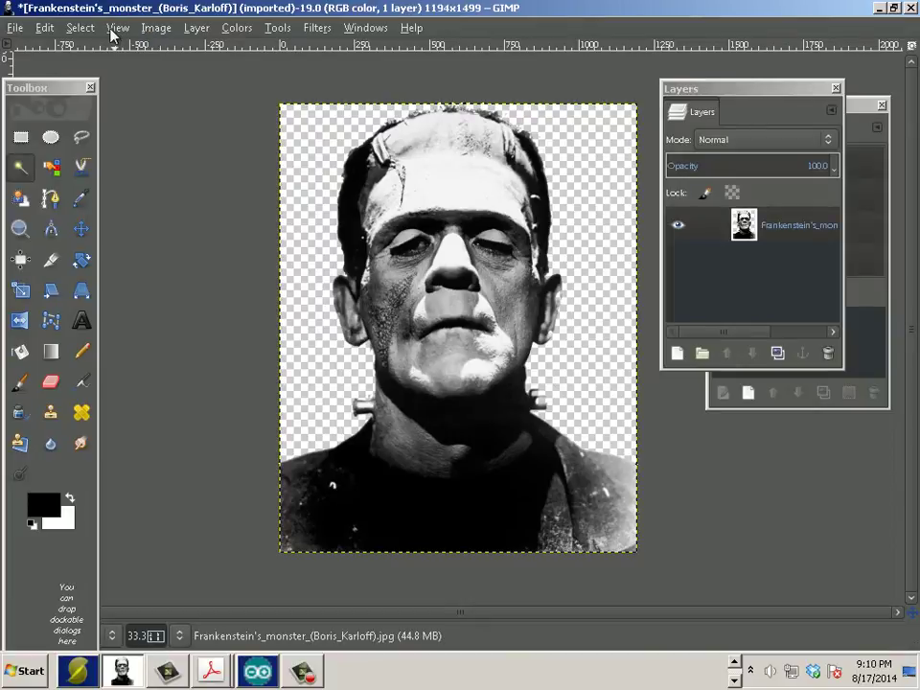
- Set the print width to 12 inches, giving 15.065 in height at 99.5 ppi
left_click(153, 28)
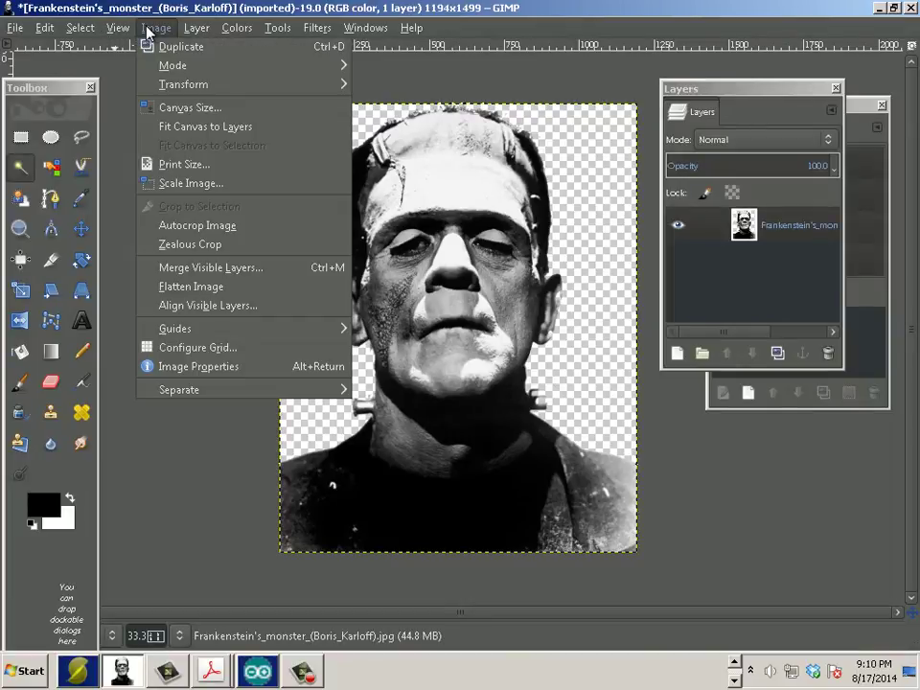
left_click(182, 164)
type("12")
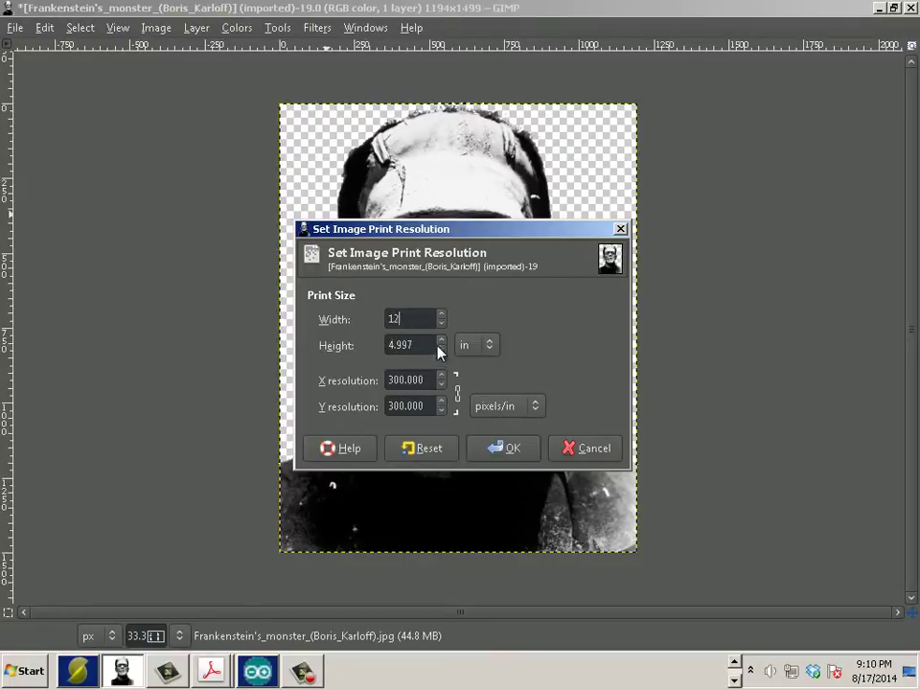
left_click(423, 345)
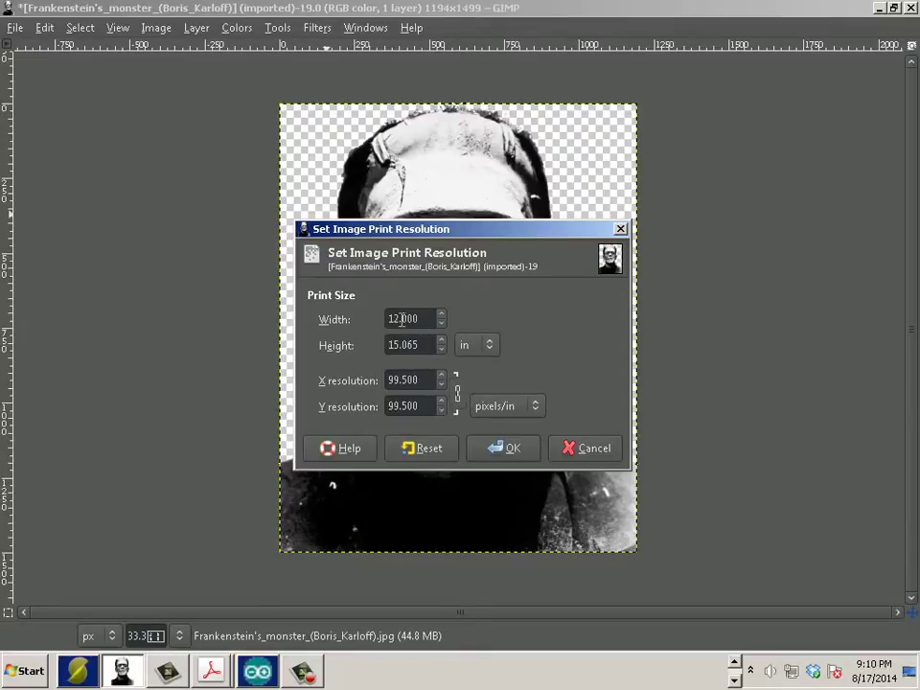
left_click(504, 449)
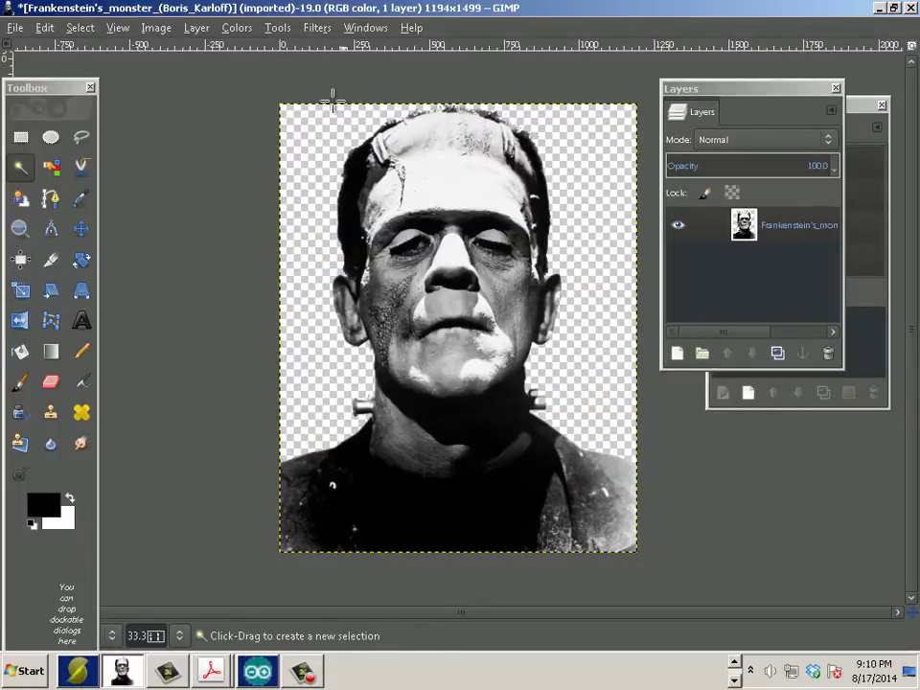
left_click(310, 33)
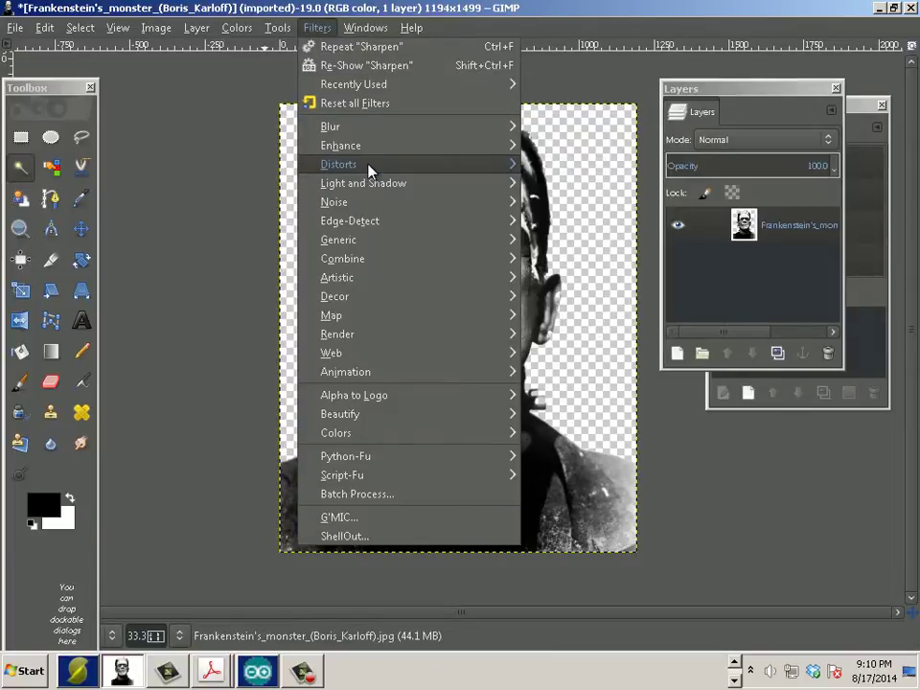
mouse_move(338, 164)
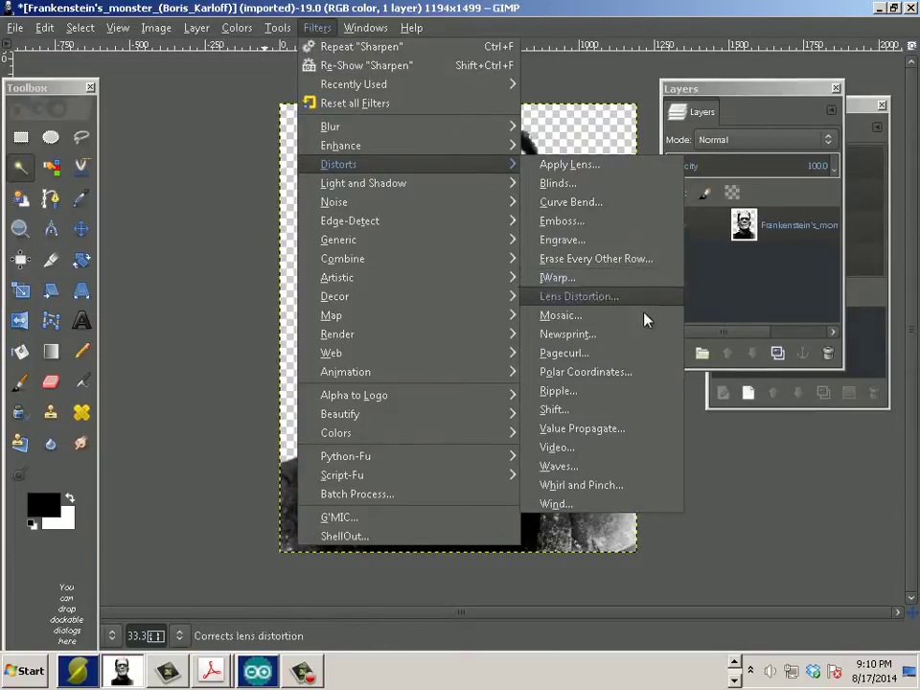
left_click(607, 336)
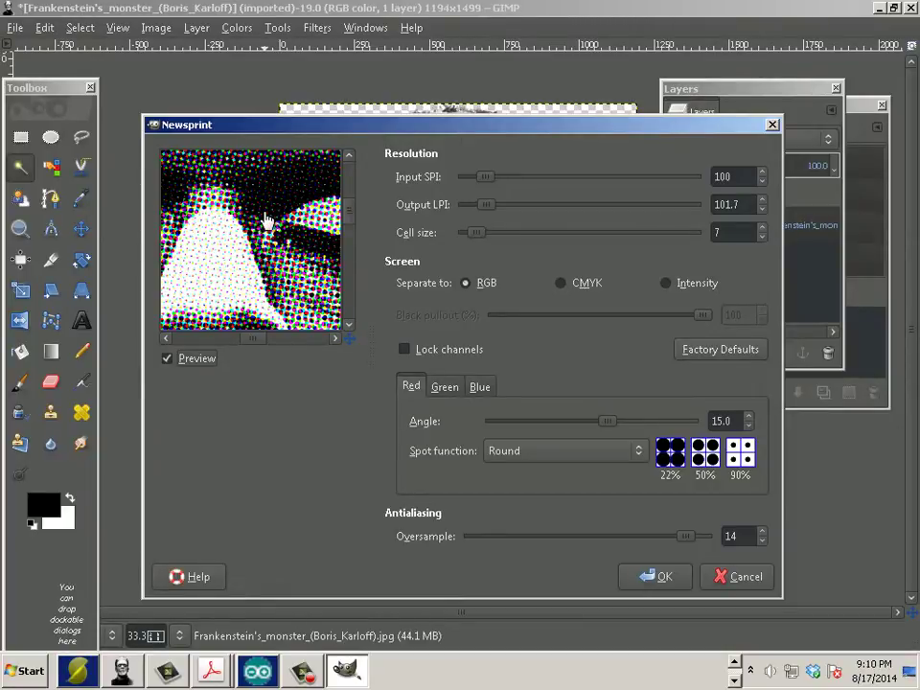
- Close the Newsprint filter unapplied and convert the image to Grayscale mode
left_click(736, 576)
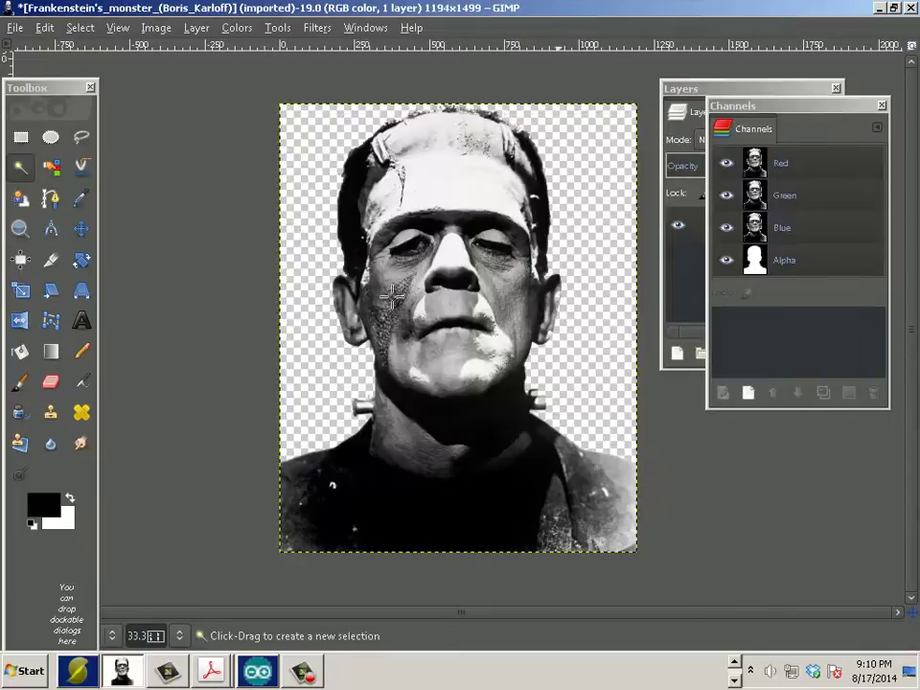
left_click(151, 29)
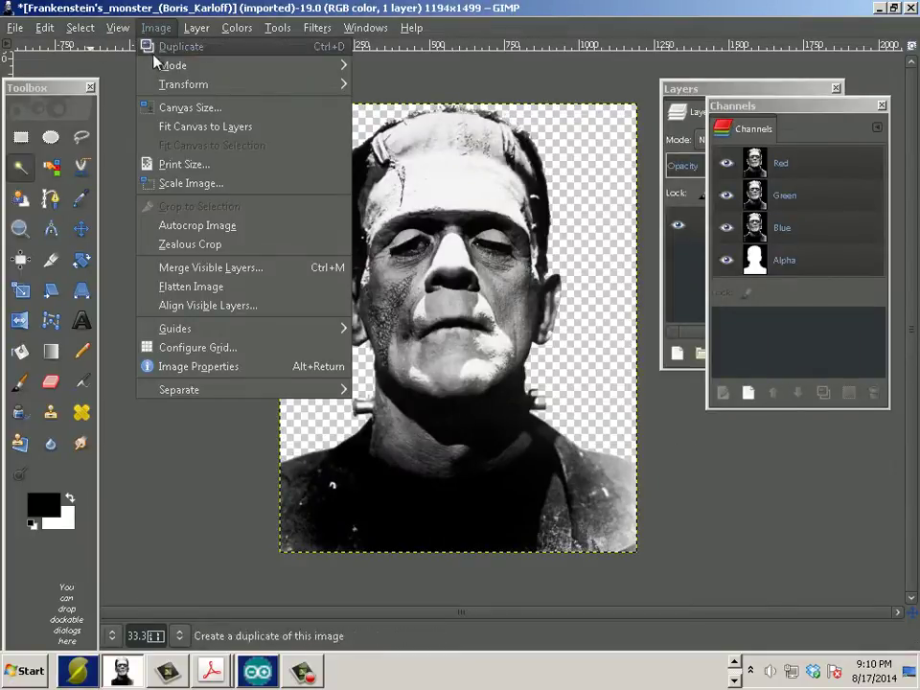
mouse_move(174, 65)
left_click(407, 86)
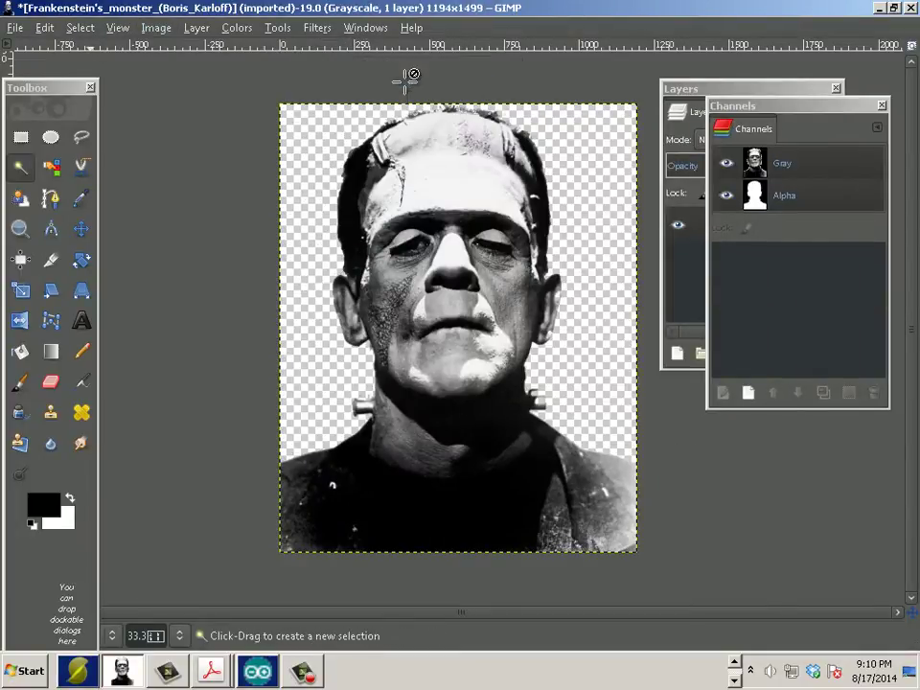
- Apply the Newsprint halftone filter with cell size 7
left_click(317, 29)
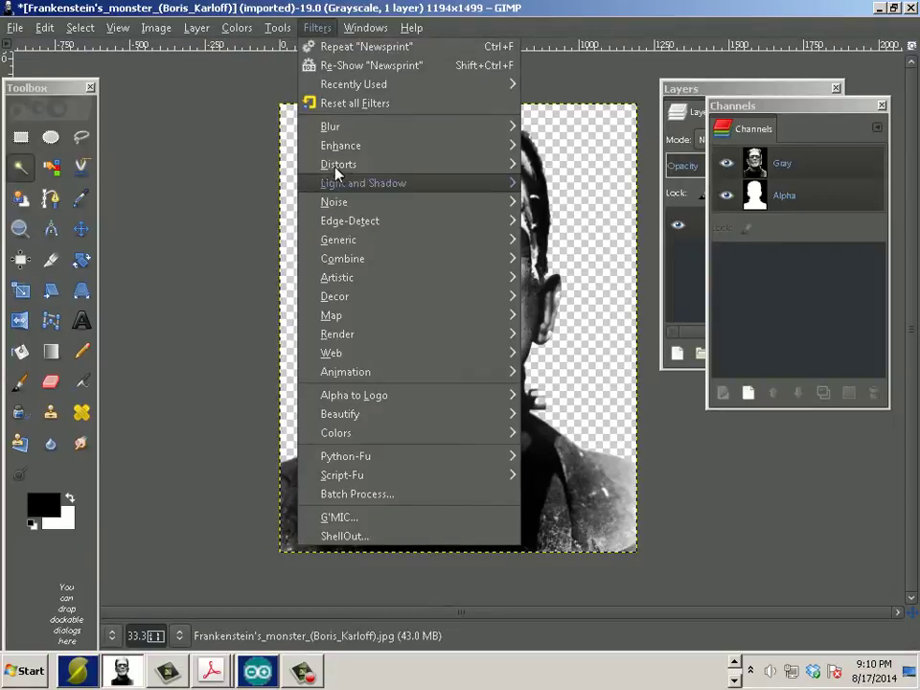
mouse_move(338, 164)
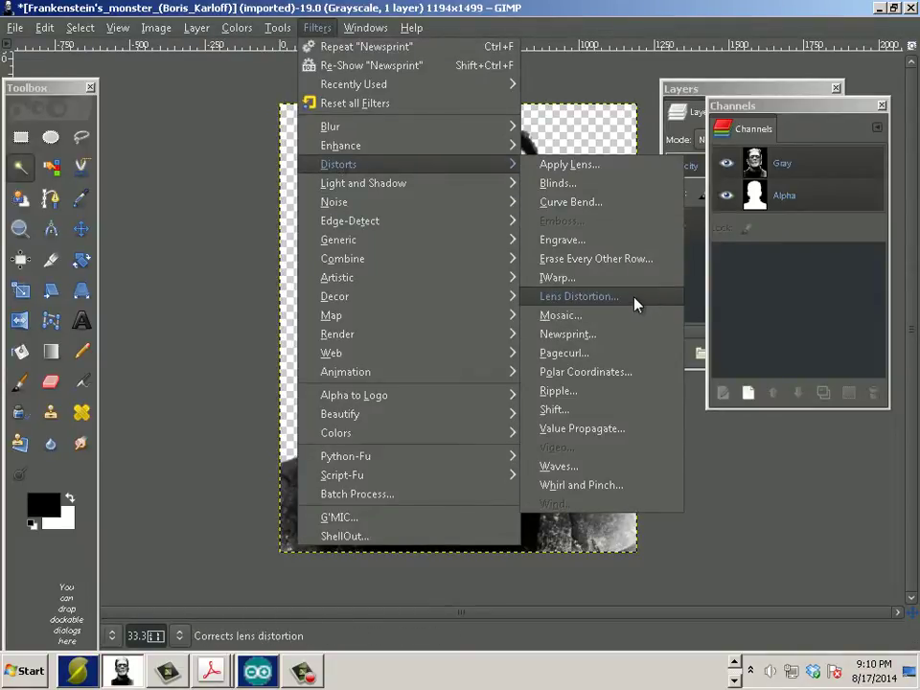
left_click(594, 333)
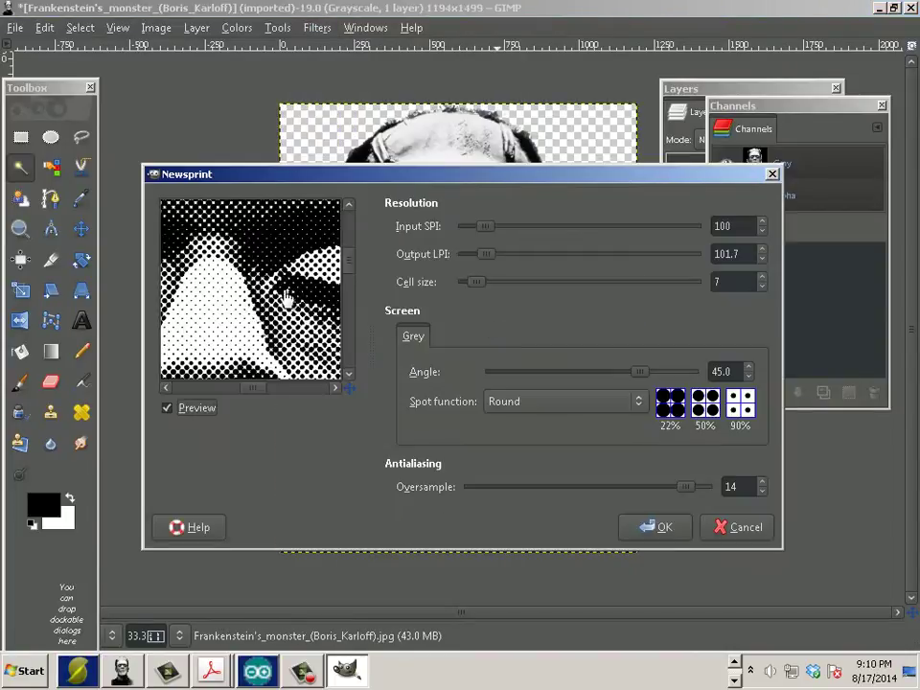
mouse_move(286, 299)
left_mouse_down()
mouse_move(298, 257)
mouse_move(261, 298)
mouse_move(271, 299)
left_mouse_up()
left_click_drag(489, 284, 476, 286)
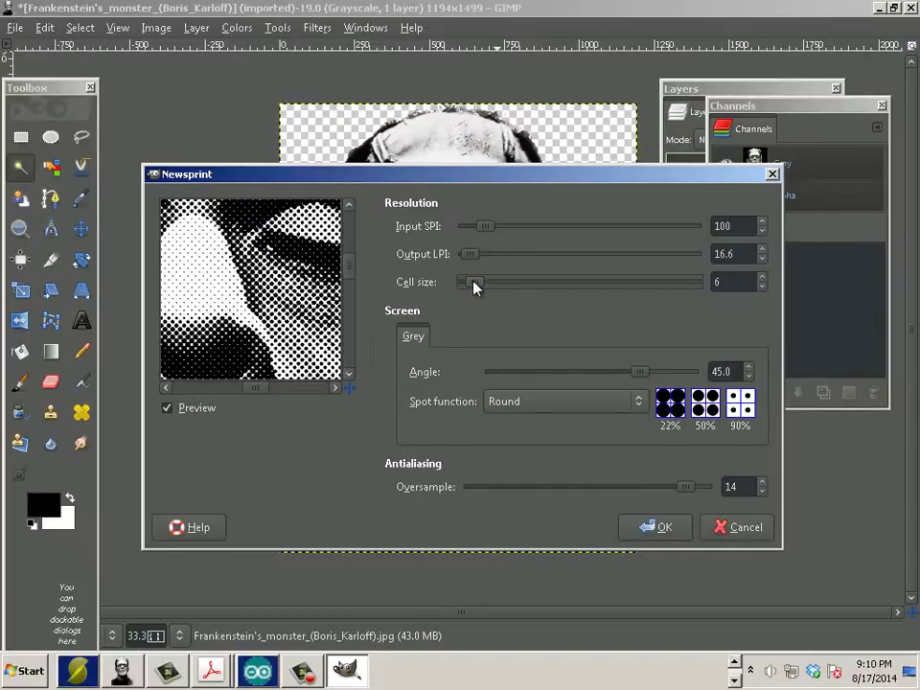
left_click_drag(472, 282, 477, 282)
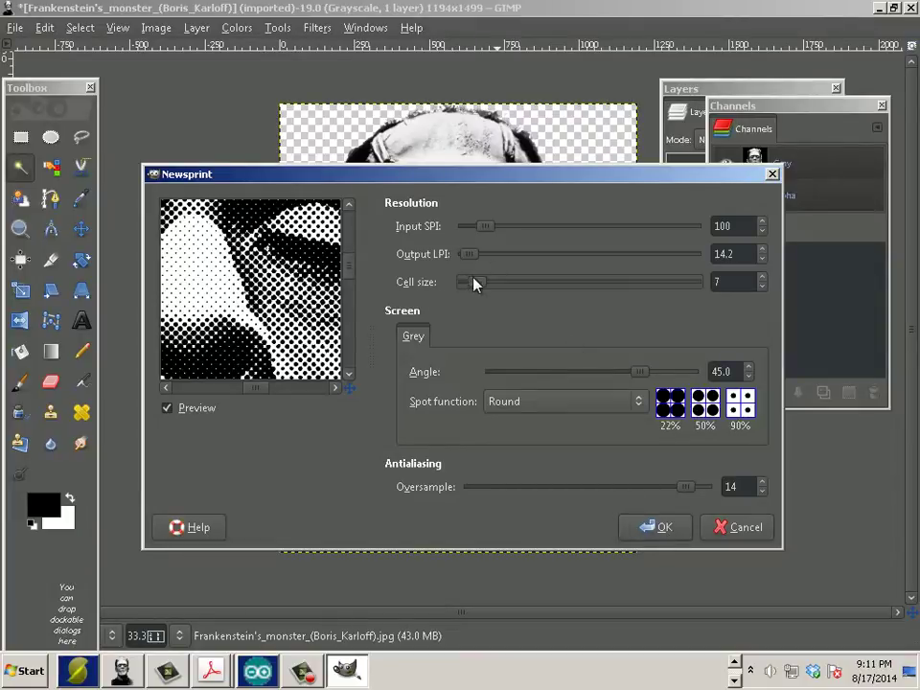
left_click(659, 527)
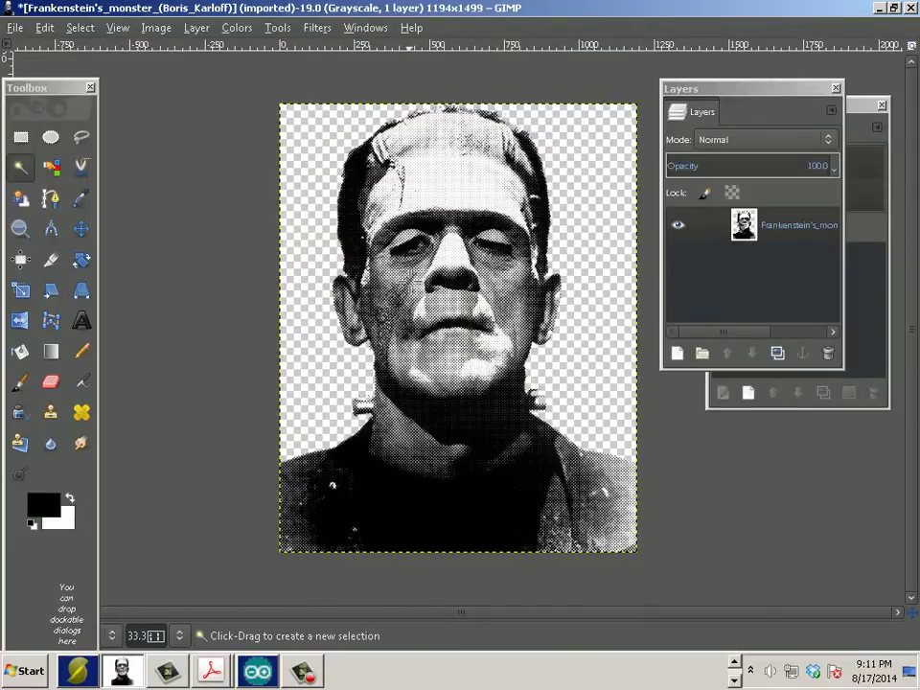
- Invert the halftone monster's colours with Colors > Invert
scroll(431, 307, "up", 1)
scroll(407, 297, "up", 3)
scroll(408, 297, "down", 3)
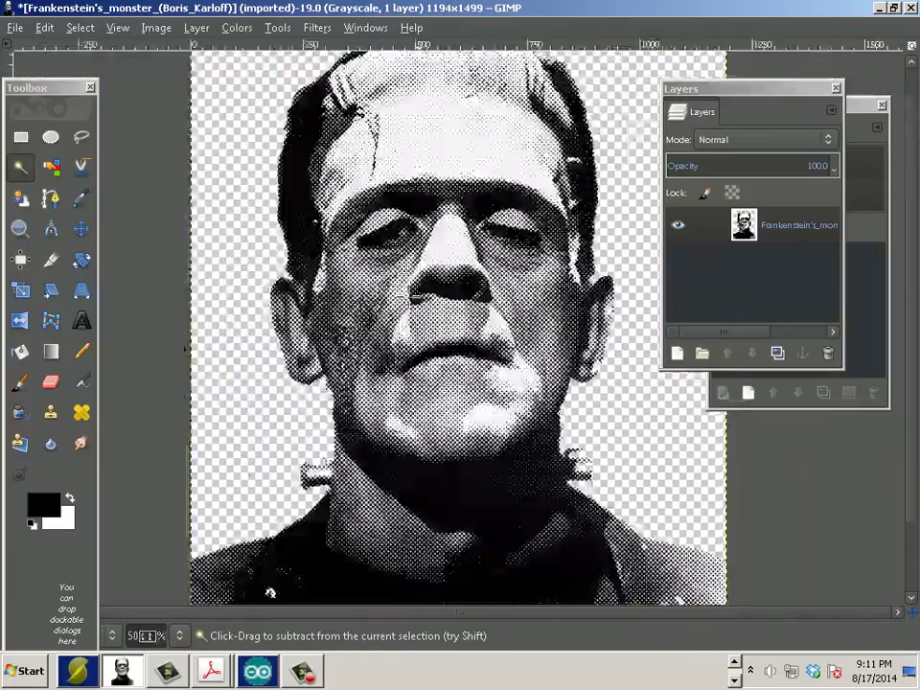
scroll(336, 431, "up", 2)
scroll(270, 595, "down", 2)
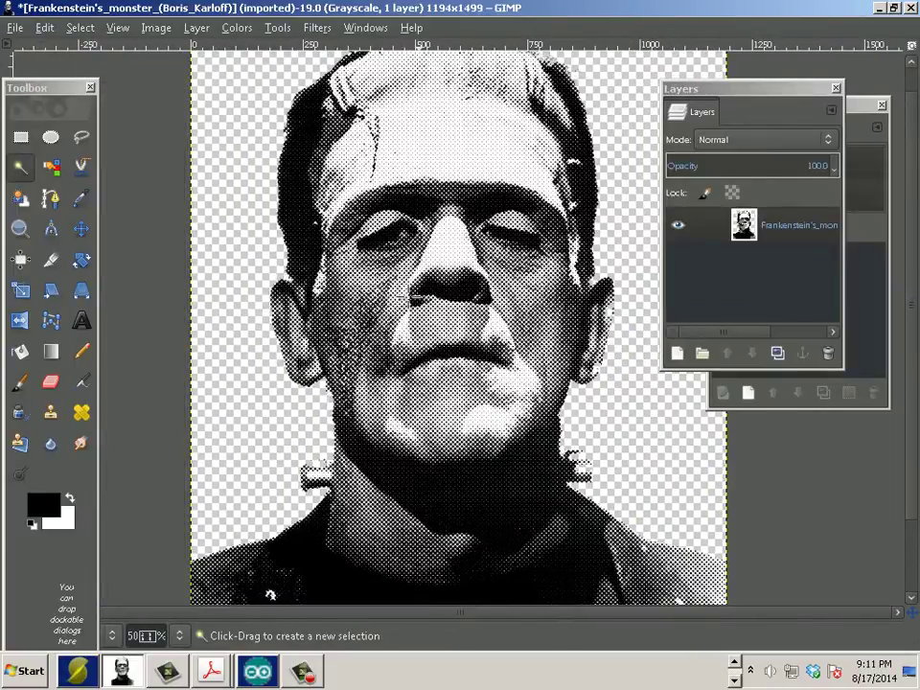
scroll(270, 595, "down", 2)
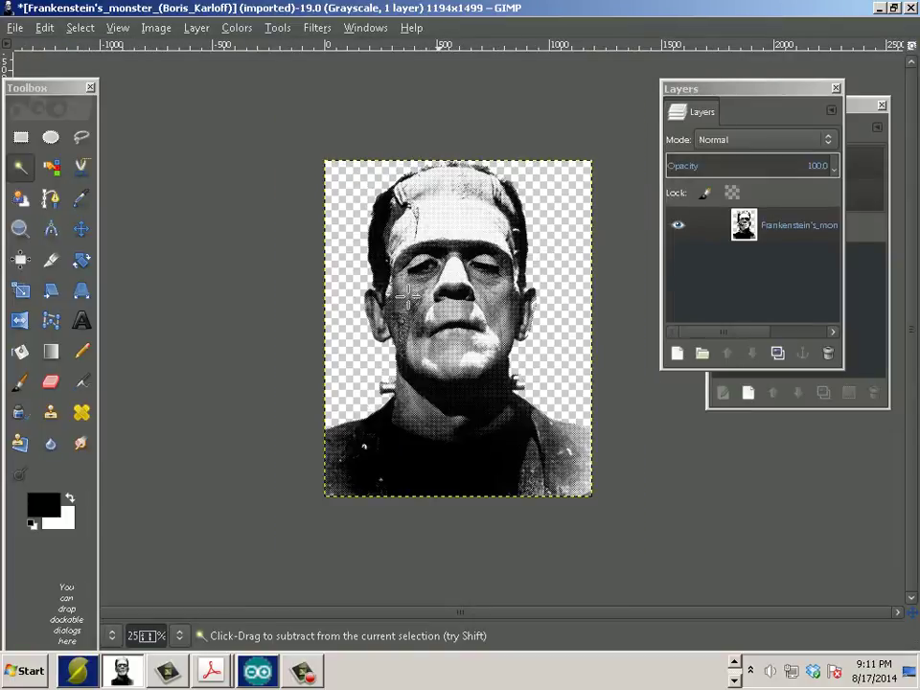
scroll(333, 486, "up", 1)
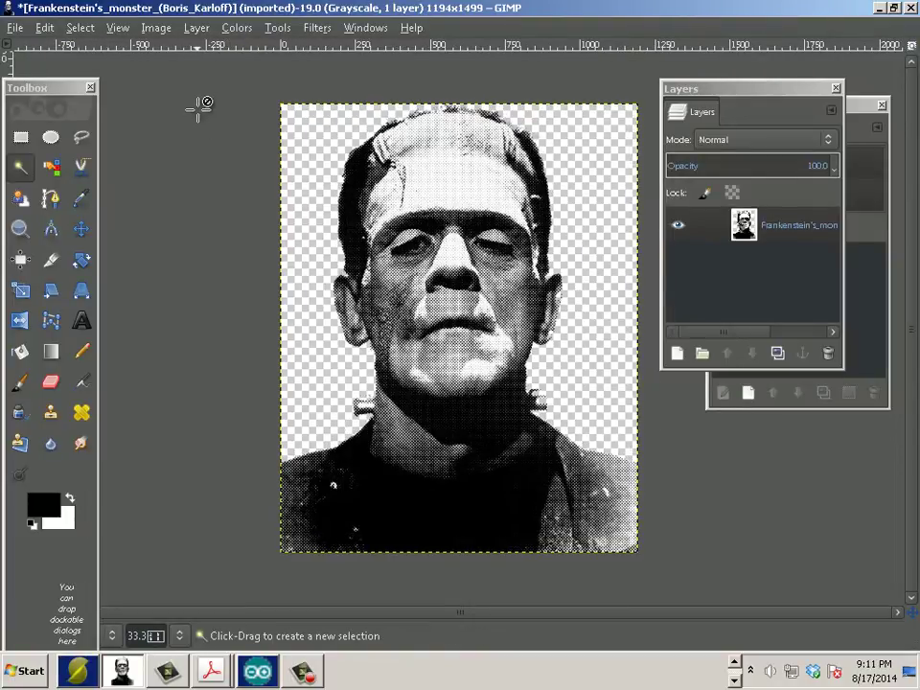
left_click(230, 31)
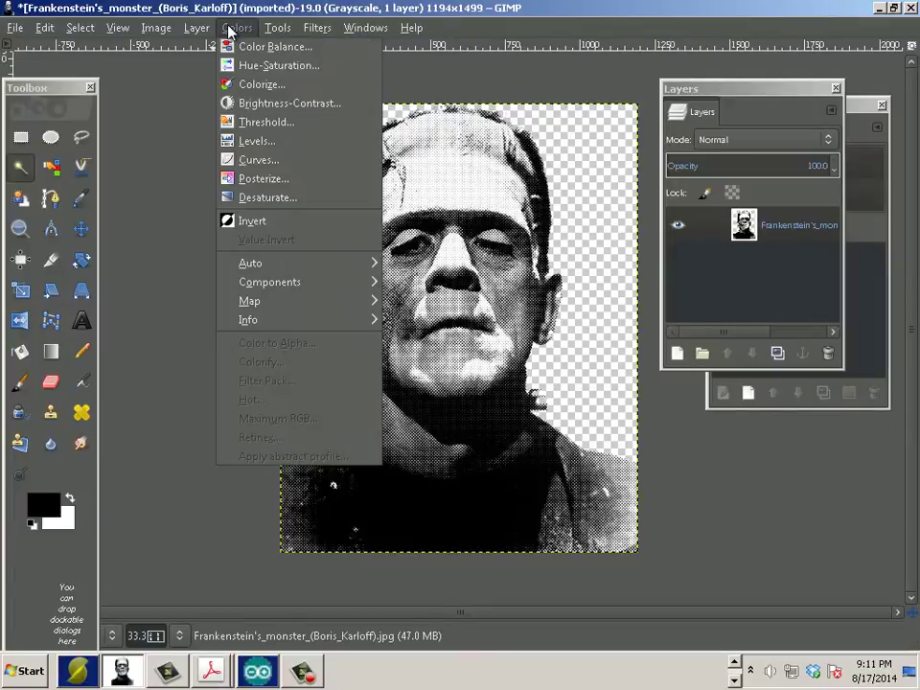
left_click(253, 223)
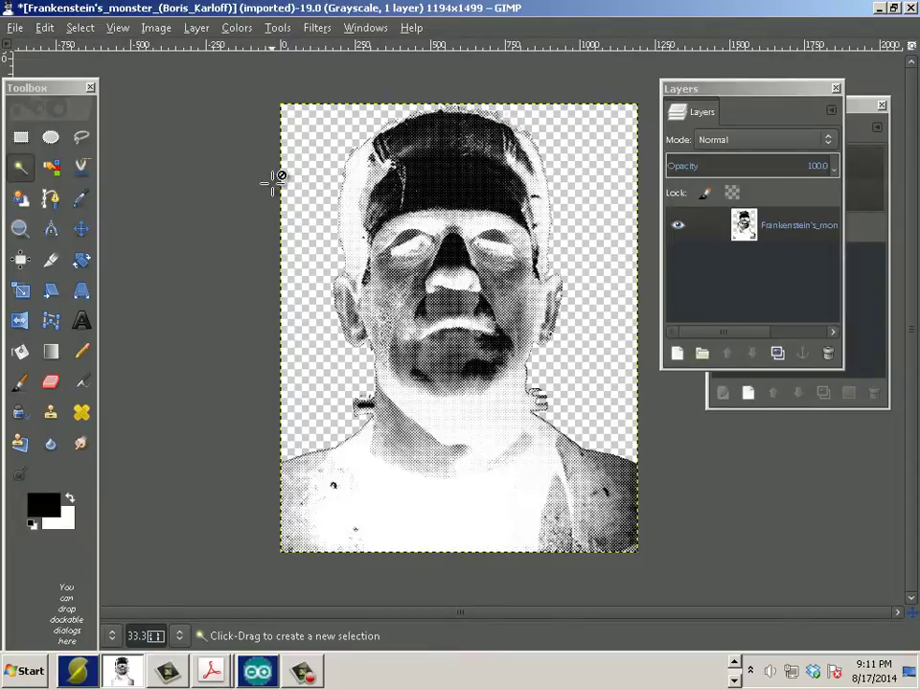
- Start Export As and choose PDF as the export file type
left_click(19, 30)
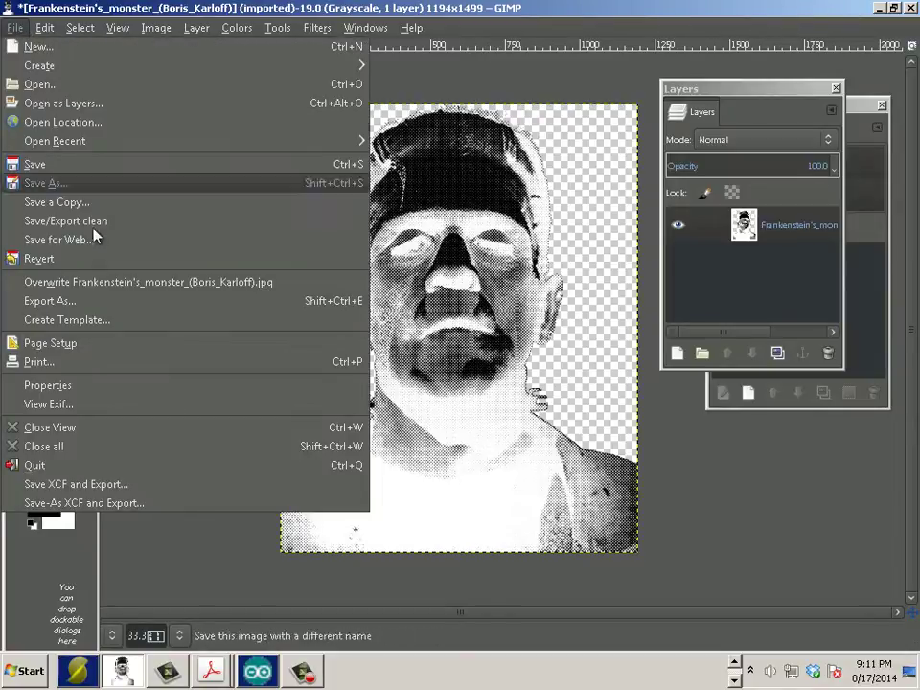
left_click(103, 299)
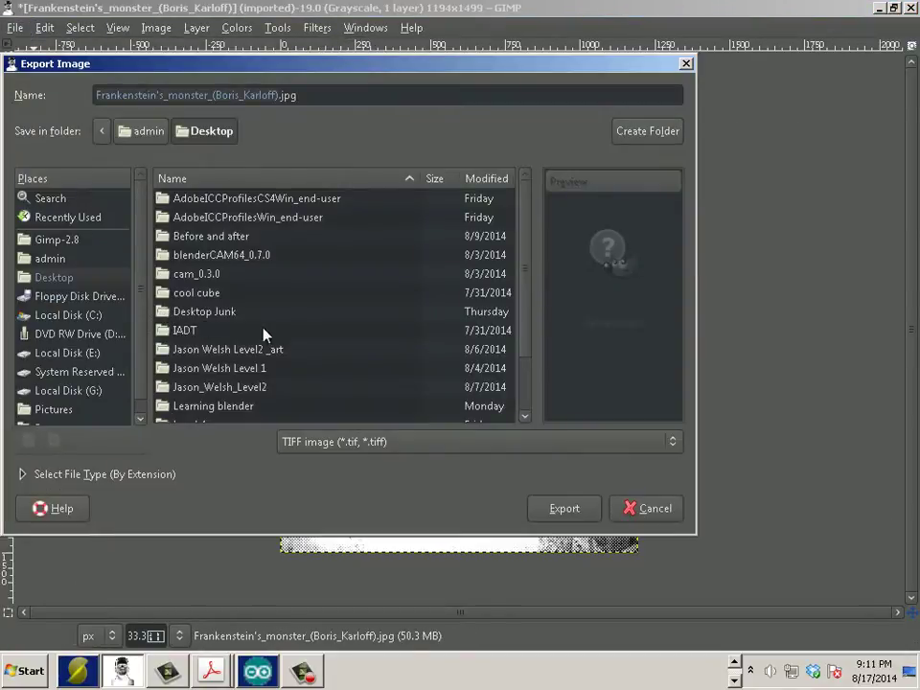
left_click(372, 444)
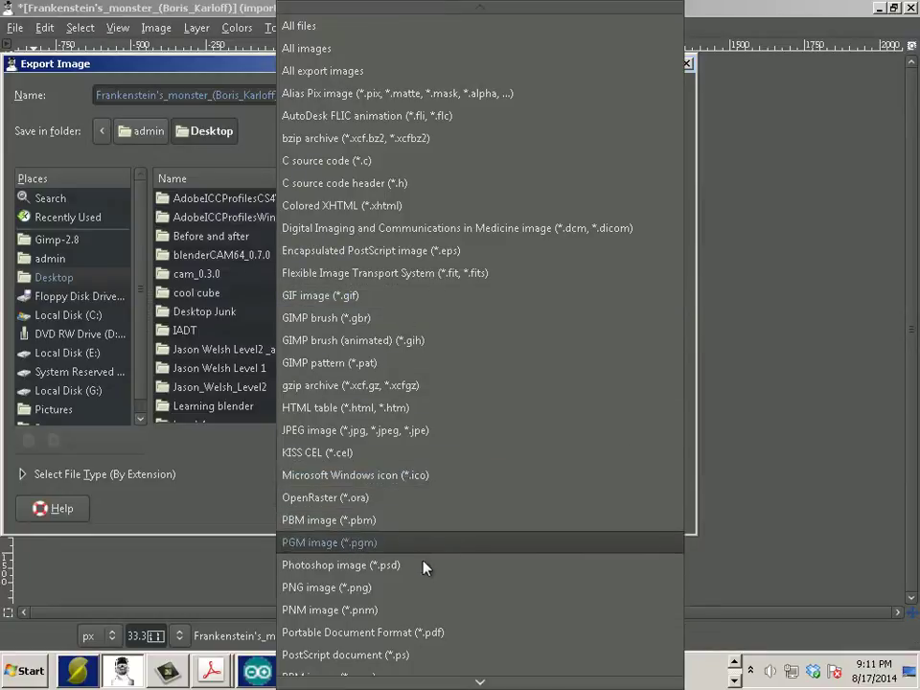
left_click(426, 641)
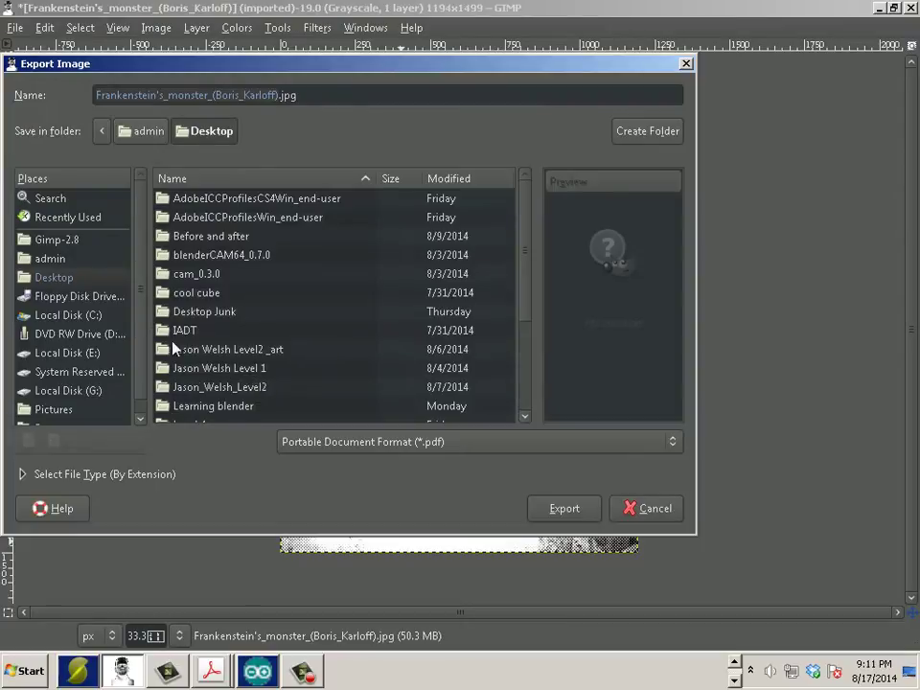
- Rename the file to Frankenstein's_monster_(Boris_Karloff).pdf and export it with default options
left_click(321, 91)
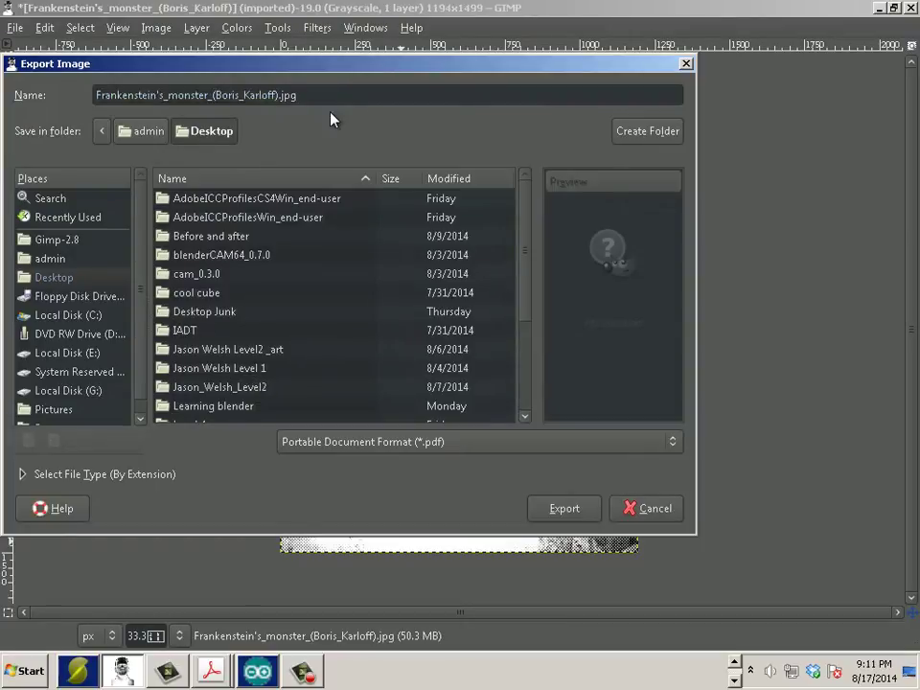
key("BackSpace")
key("BackSpace")
key("BackSpace")
type("pdf")
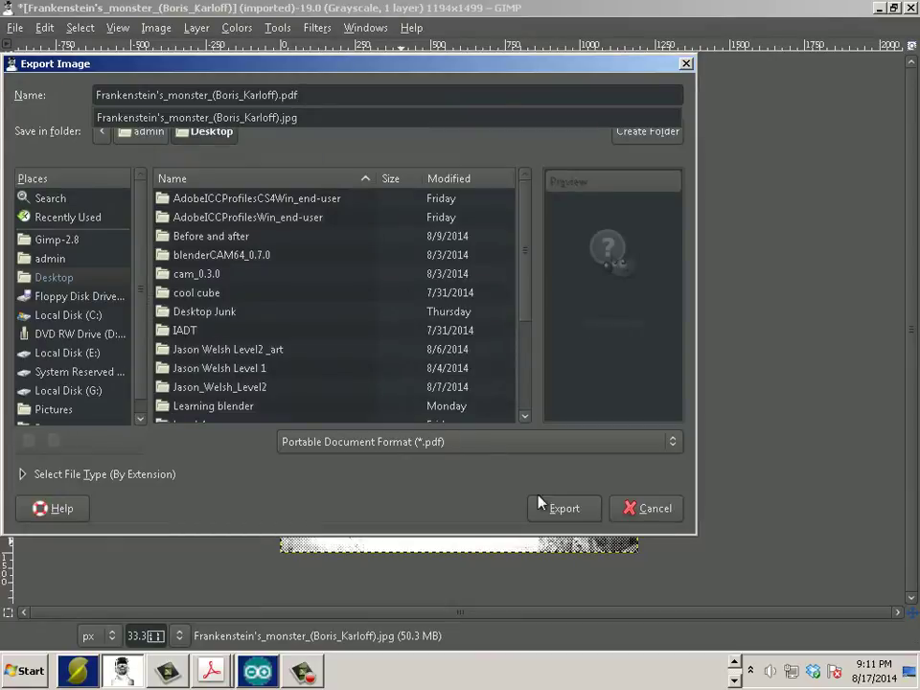
left_click(568, 511)
left_click(568, 512)
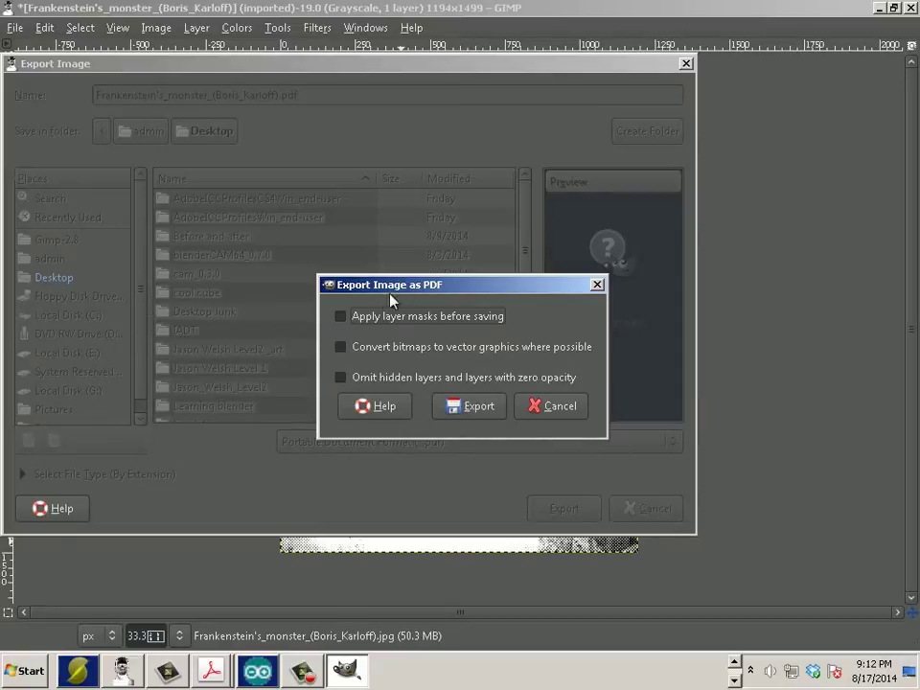
left_click(458, 406)
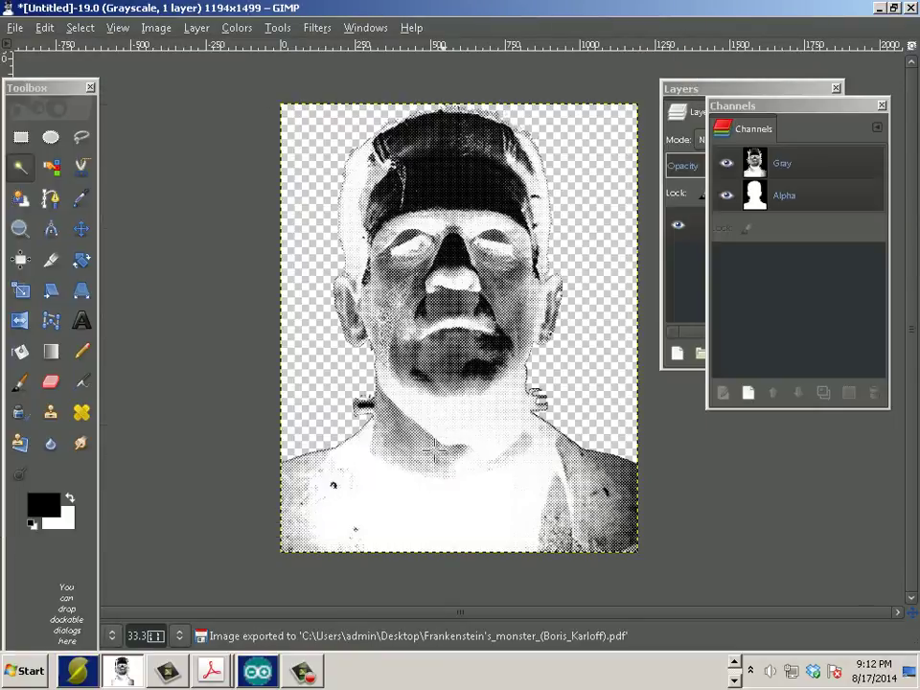
- Open the exported Frankenstein PDF in Acrobat Pro and zoom to show the whole page
left_click(29, 672)
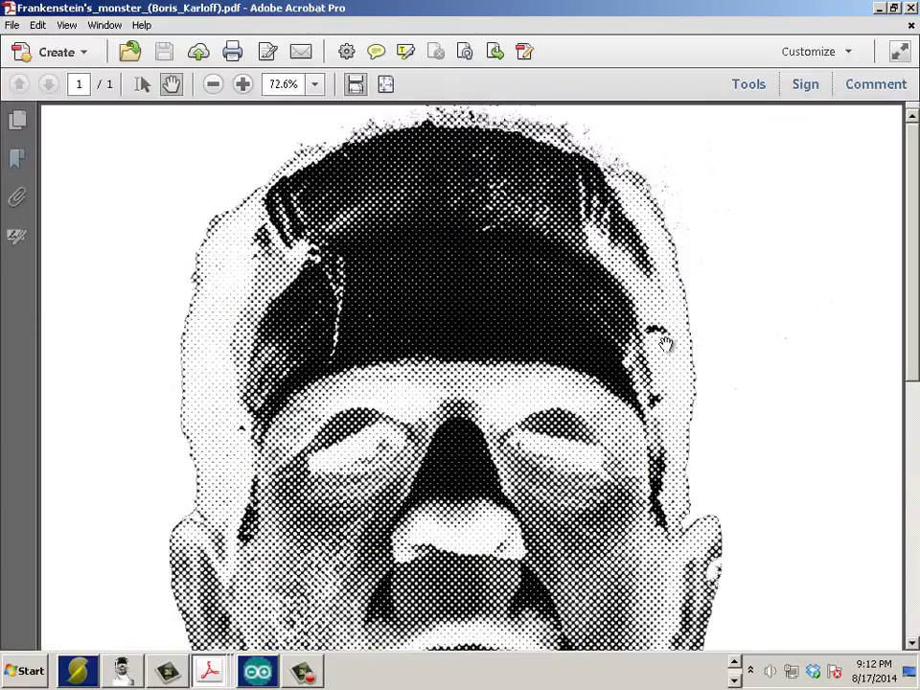
scroll(661, 345, "up", 1)
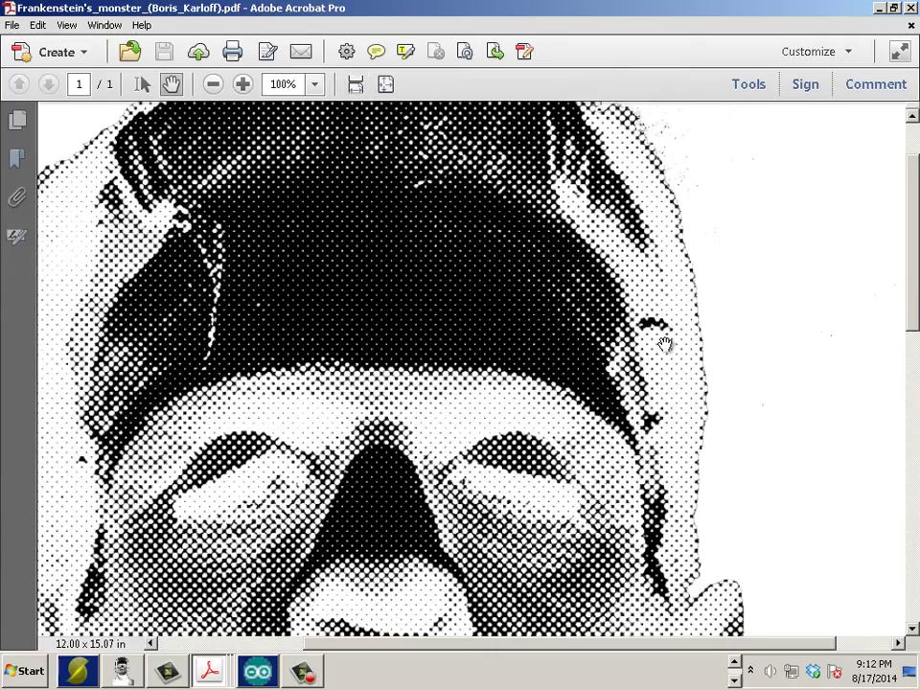
scroll(661, 345, "down", 1)
scroll(665, 344, "down", 2)
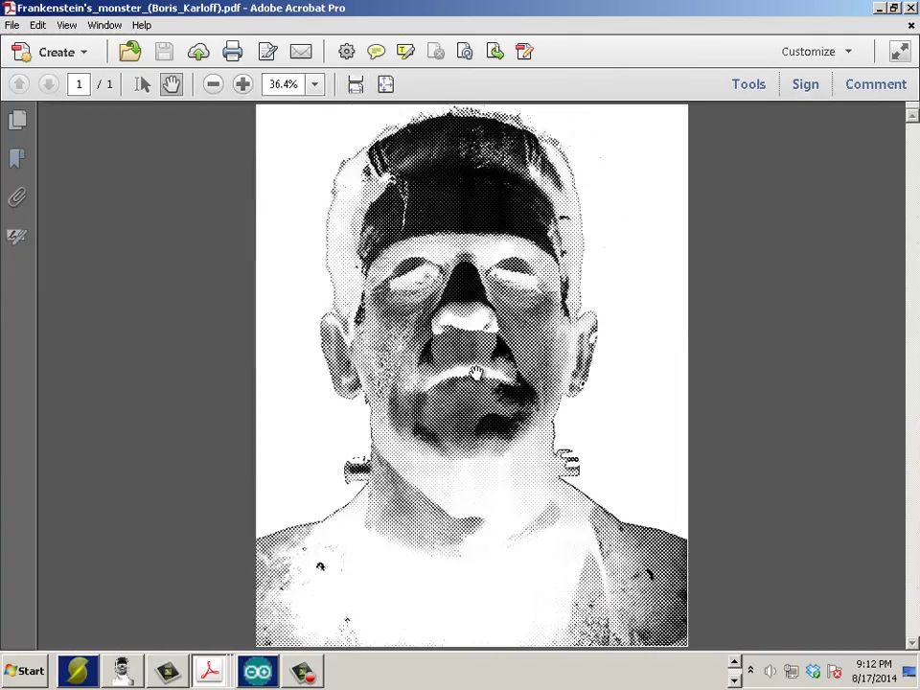
left_click(12, 26)
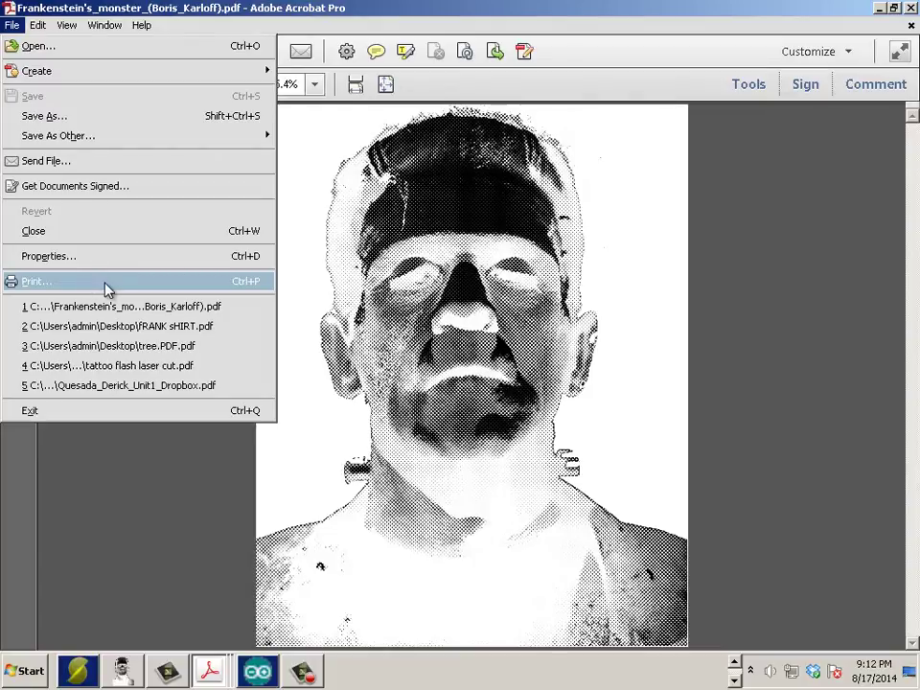
- Print with Poster tiling and set Tile Scale to 125%, after trying 150%
left_click(102, 285)
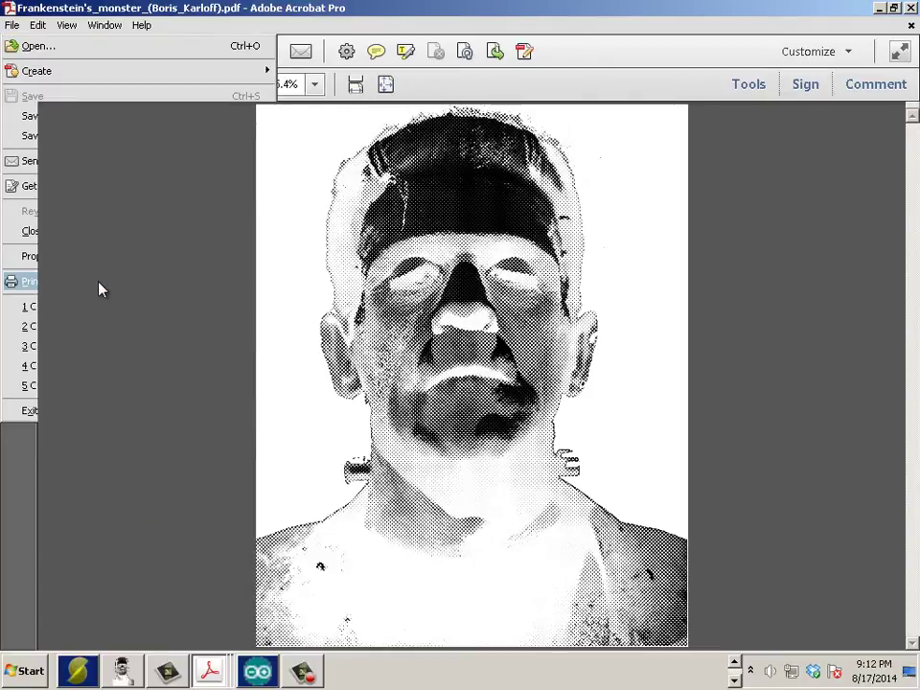
left_click(313, 271)
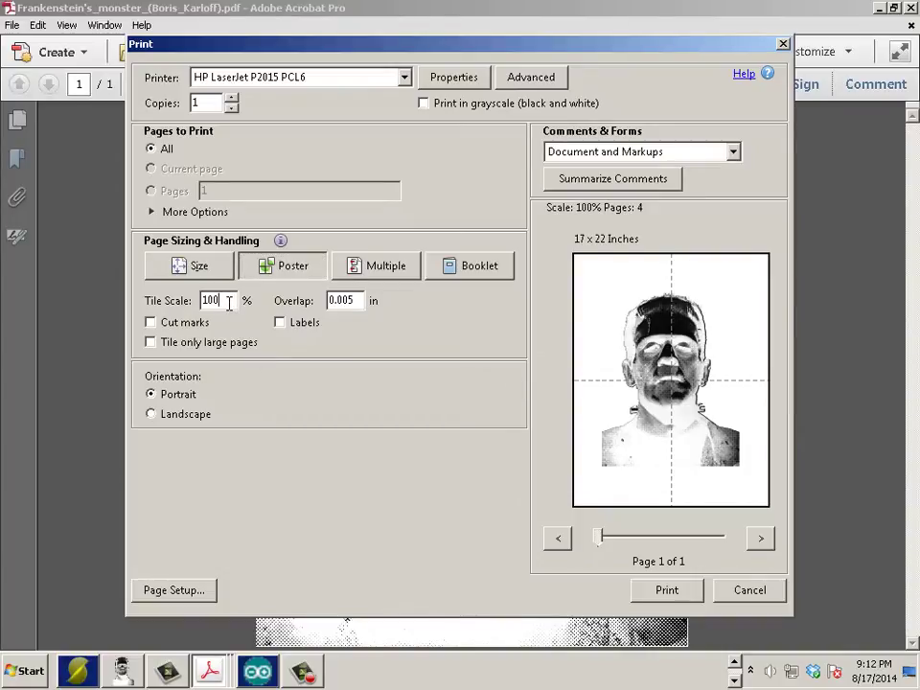
left_click_drag(229, 304, 209, 303)
type("150")
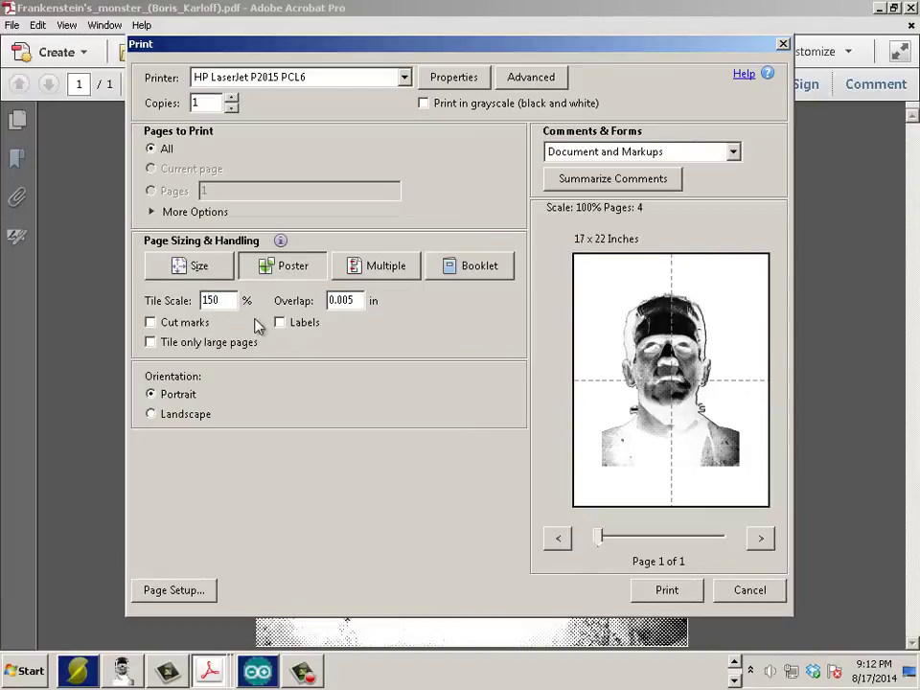
left_click(343, 301)
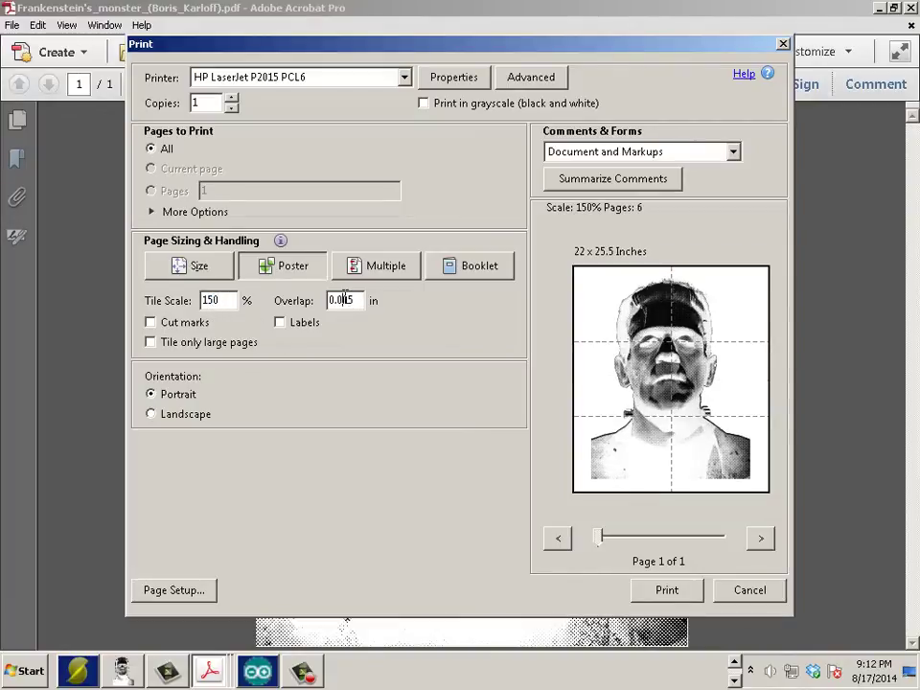
double_click(211, 301)
type("125")
left_click(350, 300)
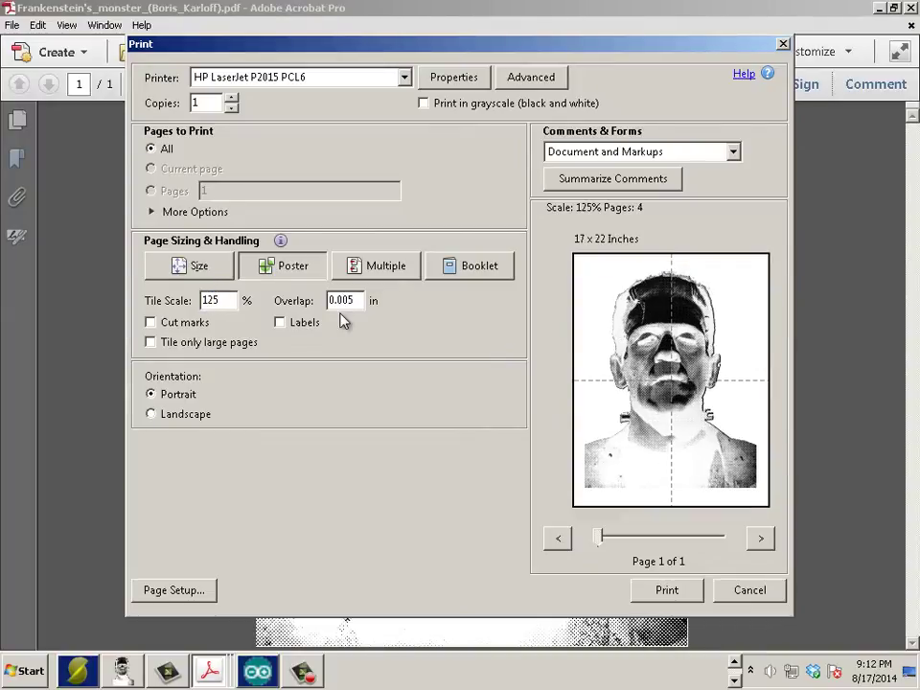
- Set the poster tile overlap to 0.125 in
left_click_drag(351, 301, 330, 301)
type("0..12")
key("BackSpace")
key("BackSpace")
key("BackSpace")
type("125")
left_click(228, 301)
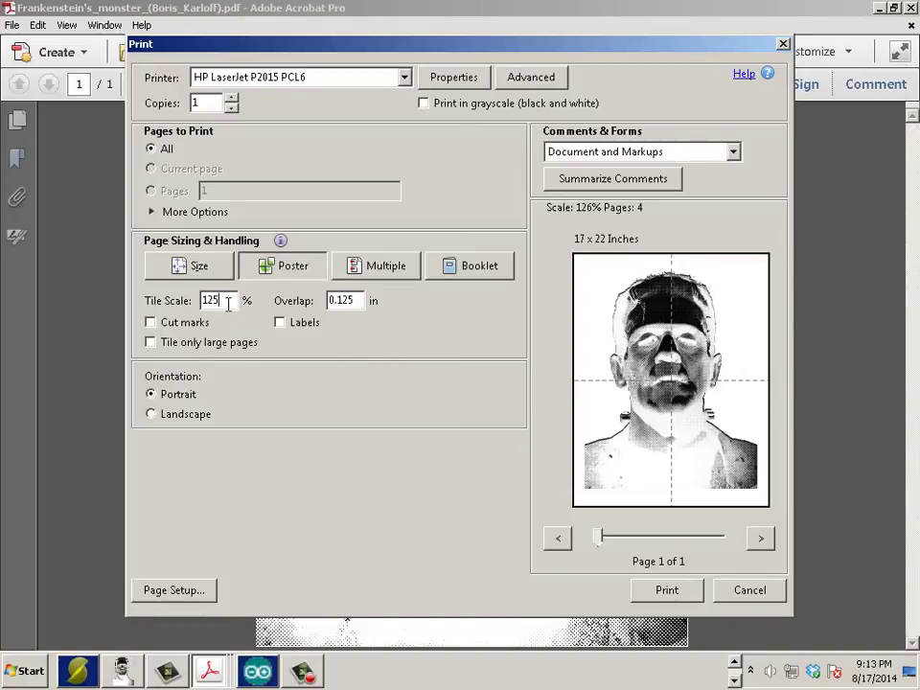
- Toggle Cut marks, Labels and Tile only large pages on and back off
left_click(151, 323)
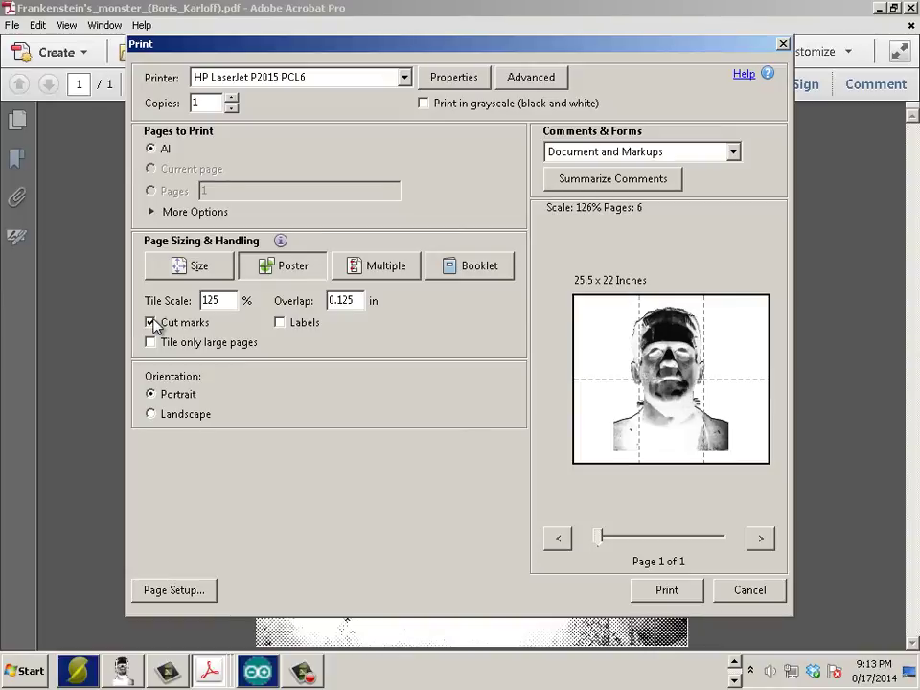
left_click(151, 323)
left_click(280, 323)
left_click(280, 323)
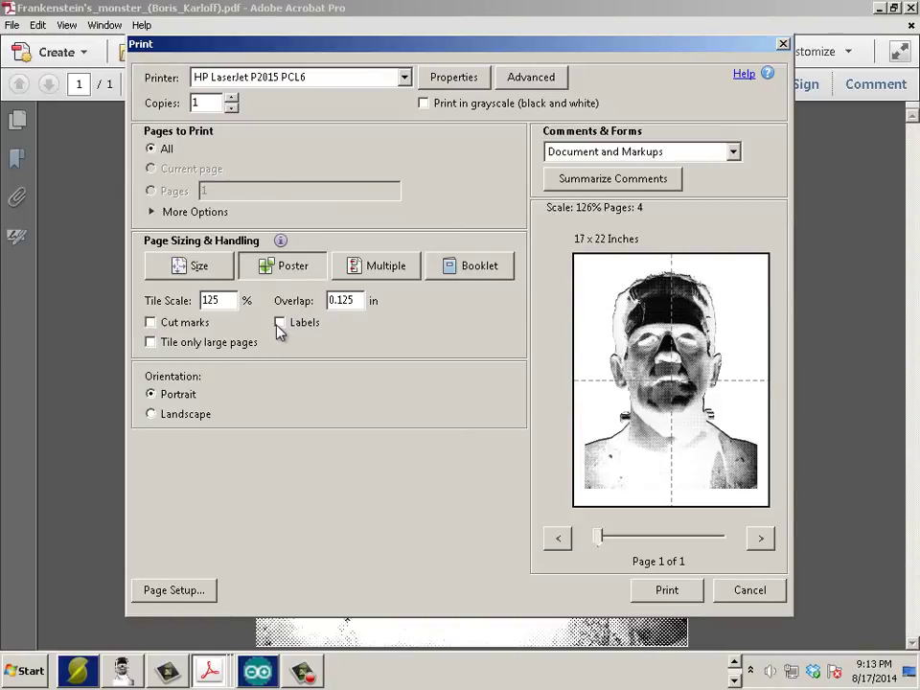
left_click(152, 343)
left_click(154, 343)
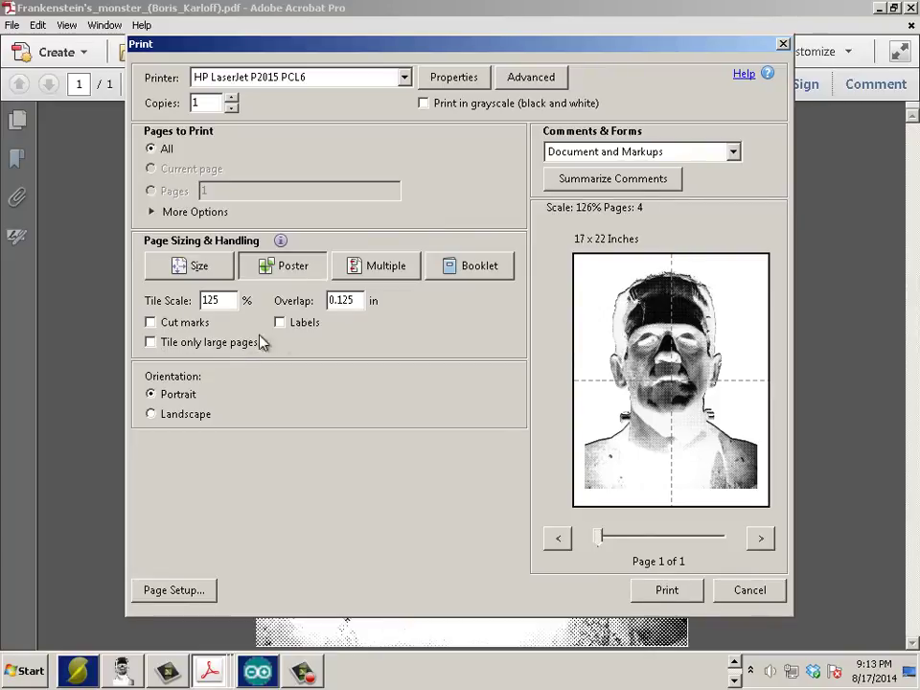